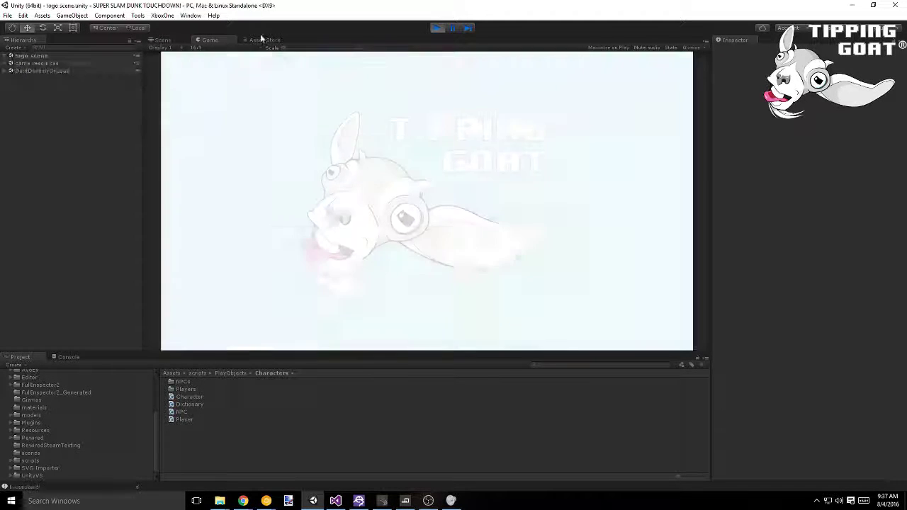
Step: Check the installed Unity version in the program information and close it
{"action": "left_click", "coordinate": [214, 16]}
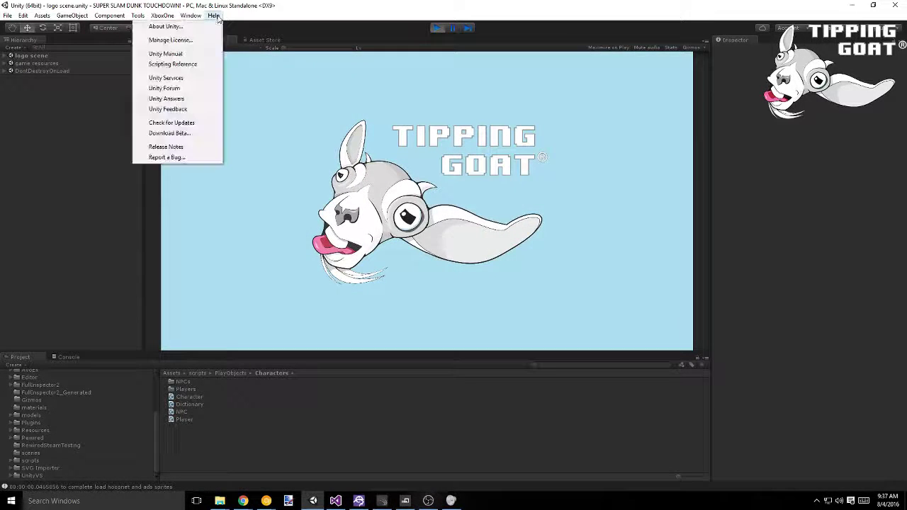
{"action": "left_click", "coordinate": [164, 26]}
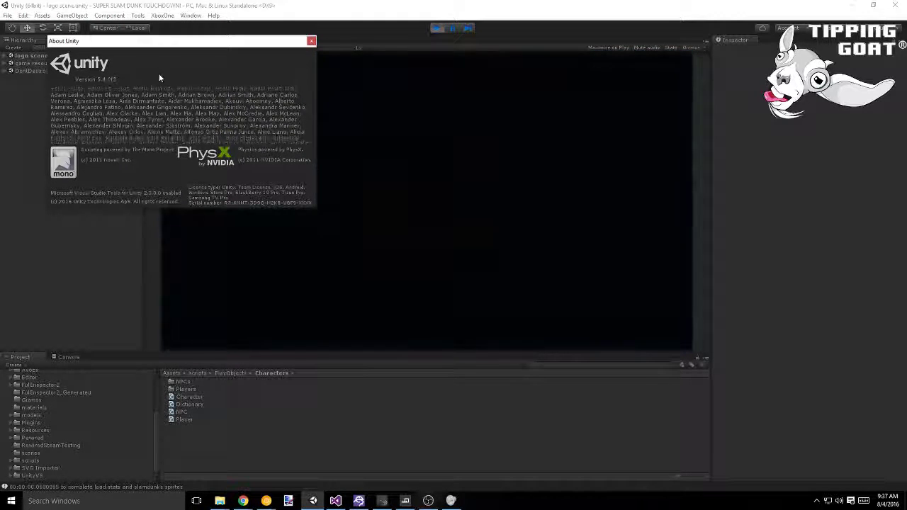
{"action": "left_click", "coordinate": [311, 40]}
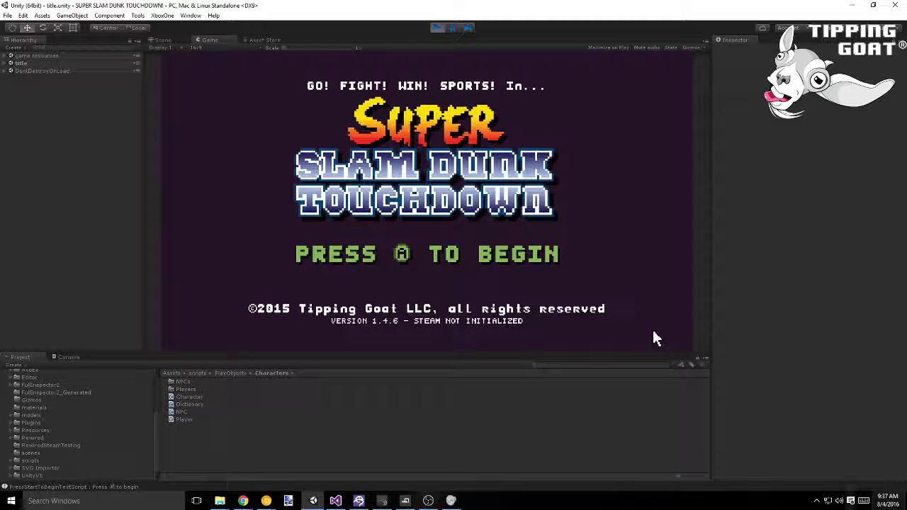
Step: Lower Unity's volume slightly in the Windows Volume Mixer and close the mixer
{"action": "right_click", "coordinate": [840, 501]}
{"action": "left_click", "coordinate": [847, 447]}
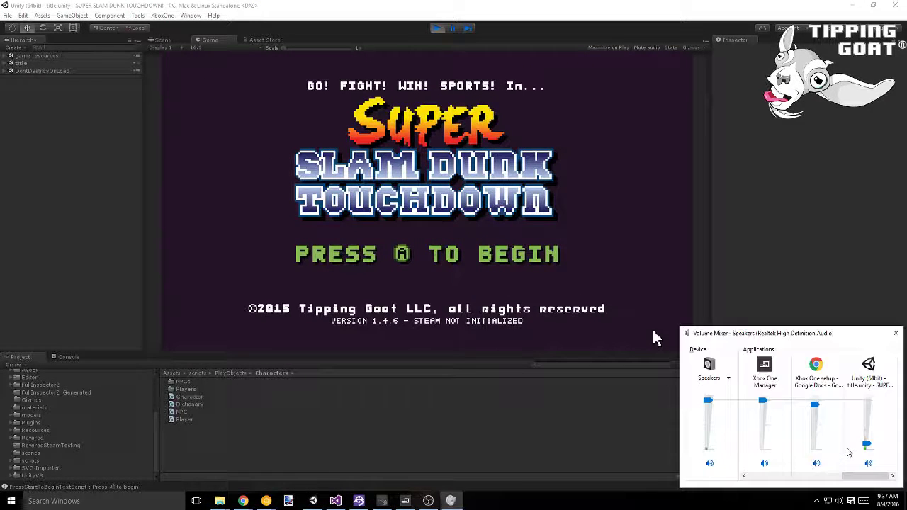
{"action": "left_click_drag", "start_coordinate": [869, 445], "coordinate": [870, 447]}
{"action": "left_click", "coordinate": [793, 296]}
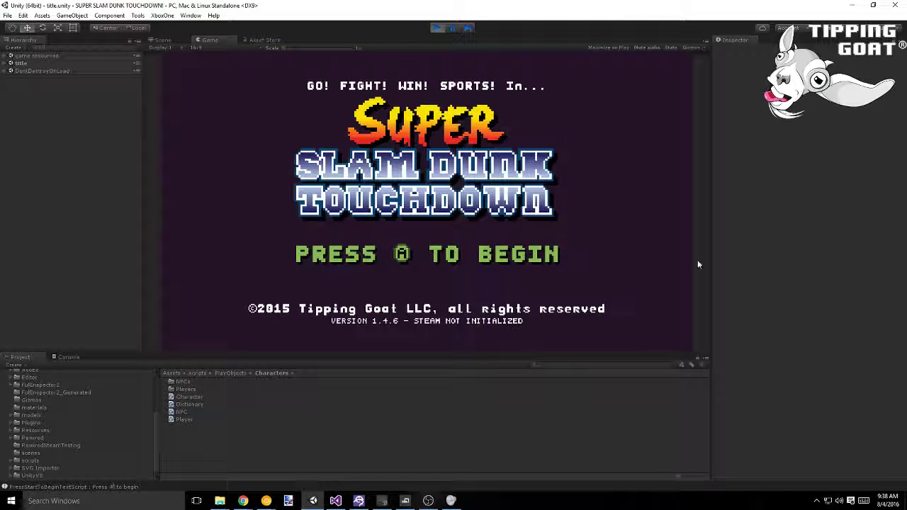
Step: Start the running game from its title screen and choose Play to reach the team selection
{"action": "left_click", "coordinate": [462, 168]}
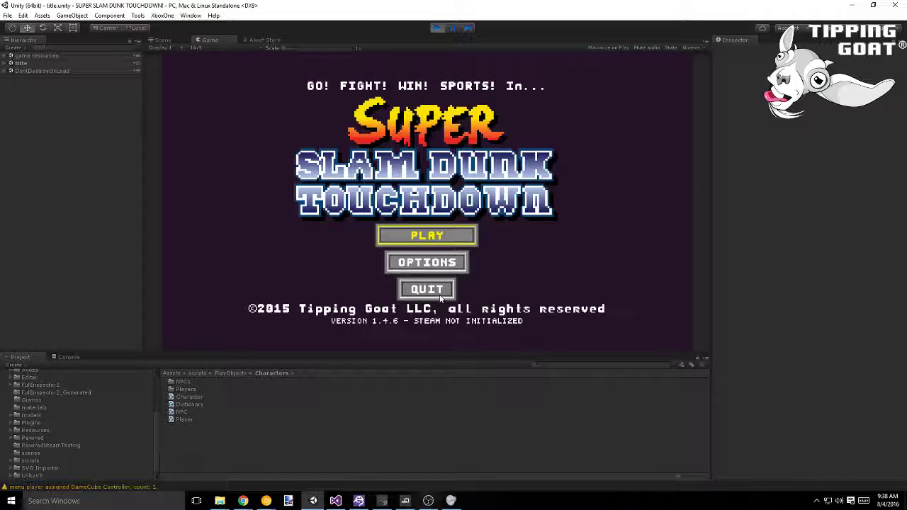
{"action": "left_click", "coordinate": [451, 234]}
{"action": "left_click", "coordinate": [446, 169]}
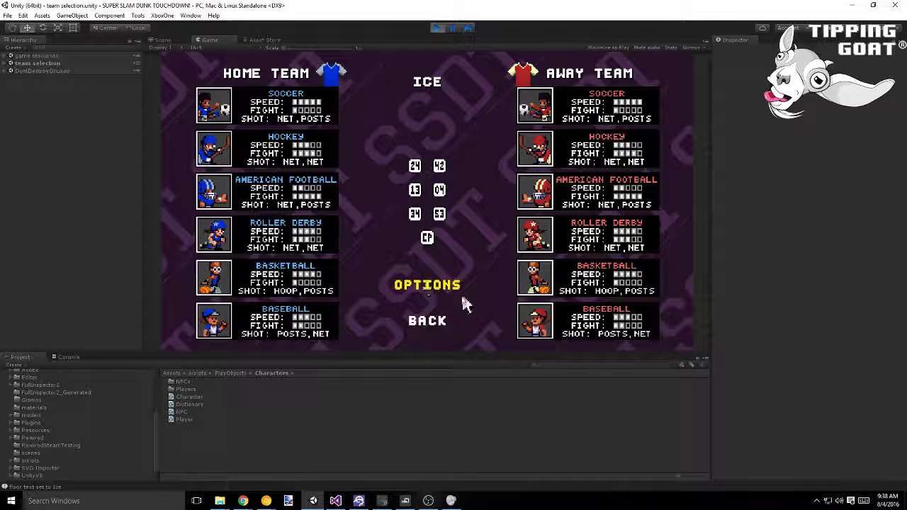
Step: Examine the team selection interface in the 3D Scene view from several angles, including the elements above and below the menu
{"action": "left_click", "coordinate": [164, 40]}
{"action": "scroll", "coordinate": [426, 221], "scroll_direction": "up", "scroll_amount": 15}
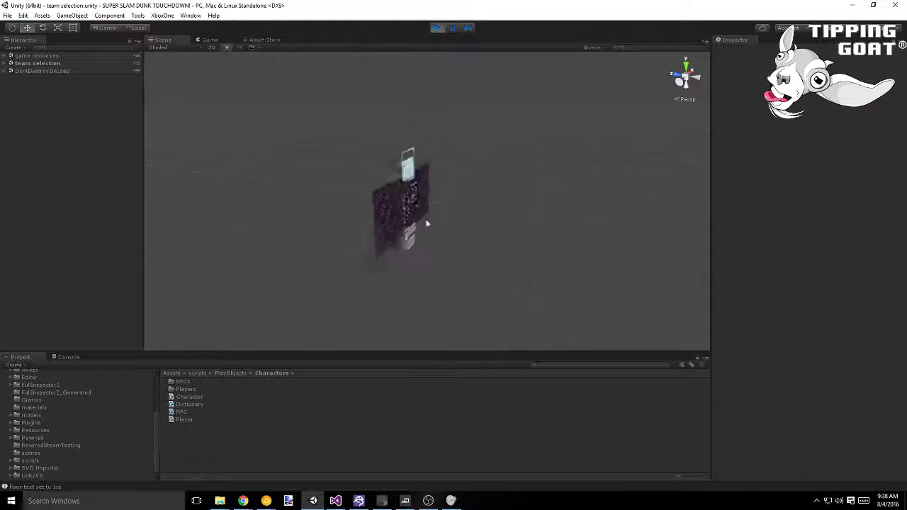
{"action": "scroll", "coordinate": [426, 218], "scroll_direction": "up", "scroll_amount": 5}
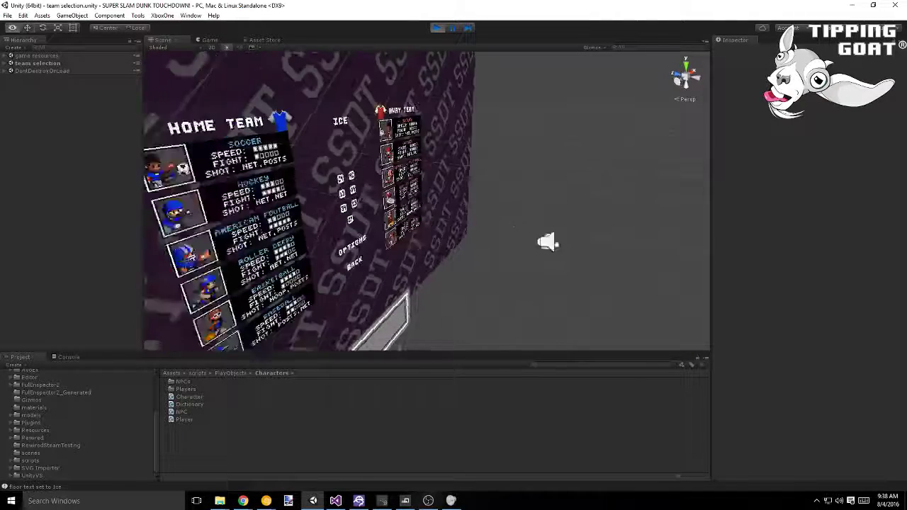
{"action": "right_click_drag", "start_coordinate": [419, 224], "coordinate": [377, 157]}
{"action": "right_click_drag", "start_coordinate": [401, 242], "coordinate": [407, 238]}
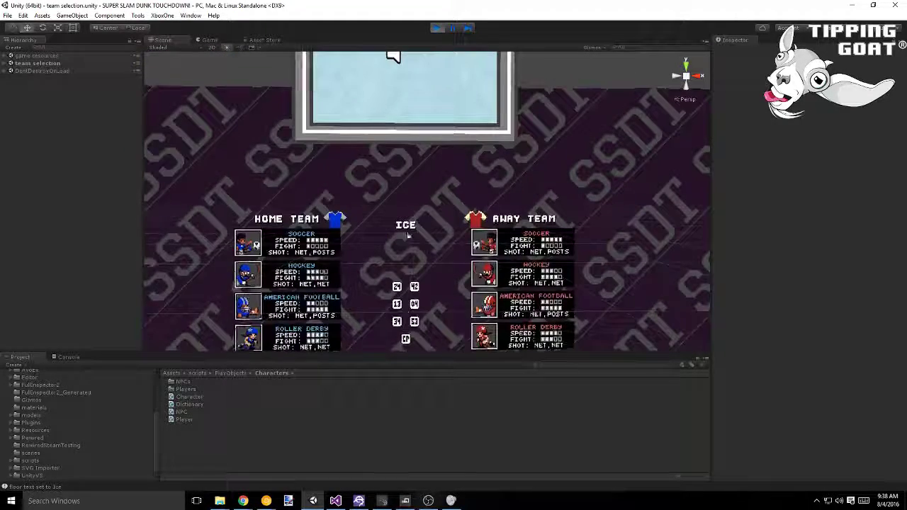
{"action": "right_click_drag", "start_coordinate": [375, 272], "coordinate": [372, 338]}
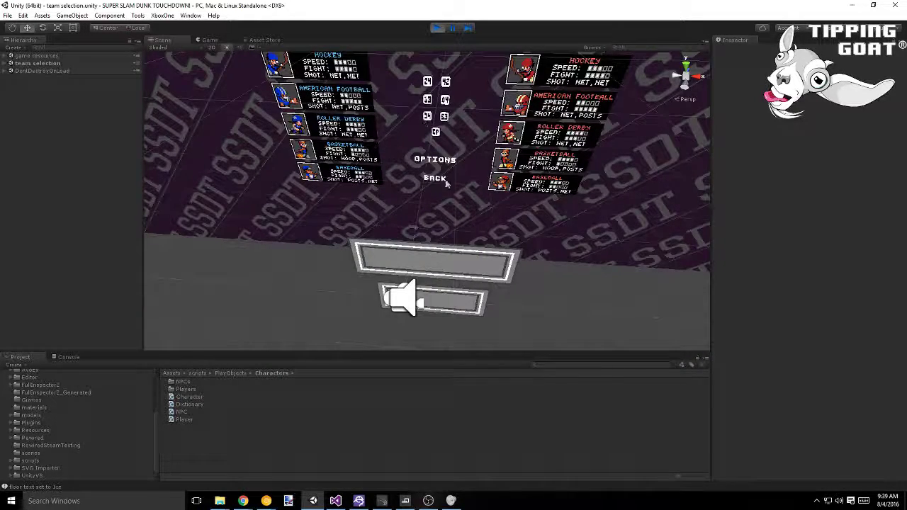
{"action": "right_click_drag", "start_coordinate": [441, 179], "coordinate": [342, 198]}
{"action": "key", "text": "s"}
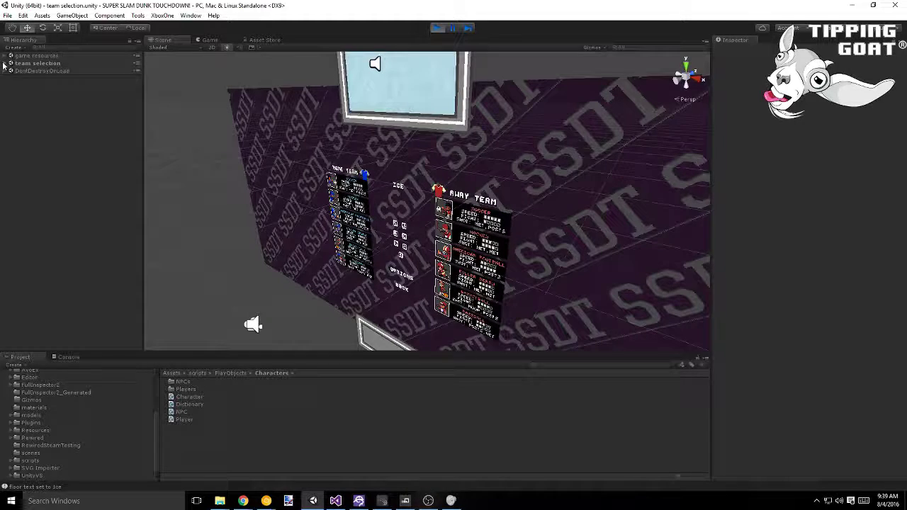
Step: Expand the team selection scene's 2D Canvas down to its Panel and move FloorButton downward in the Scene view
{"action": "left_click", "coordinate": [11, 65]}
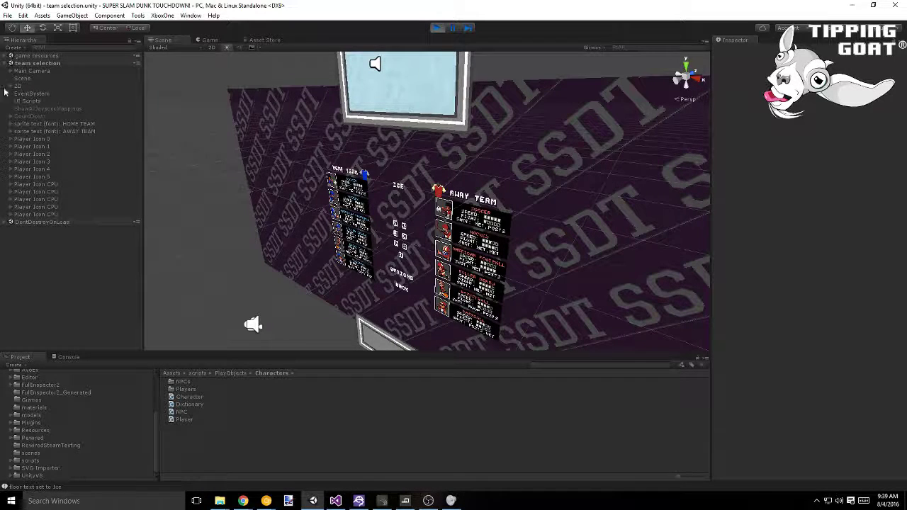
{"action": "left_click", "coordinate": [10, 86]}
{"action": "left_click", "coordinate": [17, 93]}
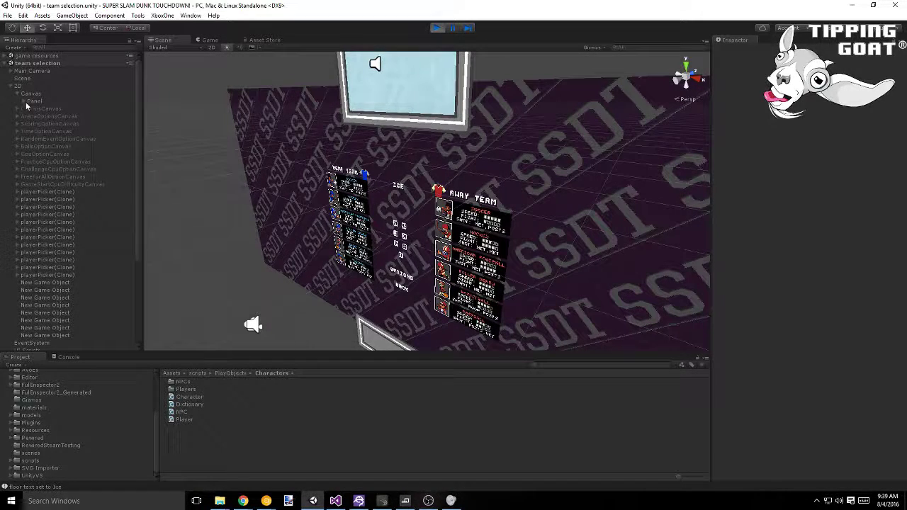
{"action": "left_click", "coordinate": [24, 101]}
{"action": "left_click", "coordinate": [61, 118]}
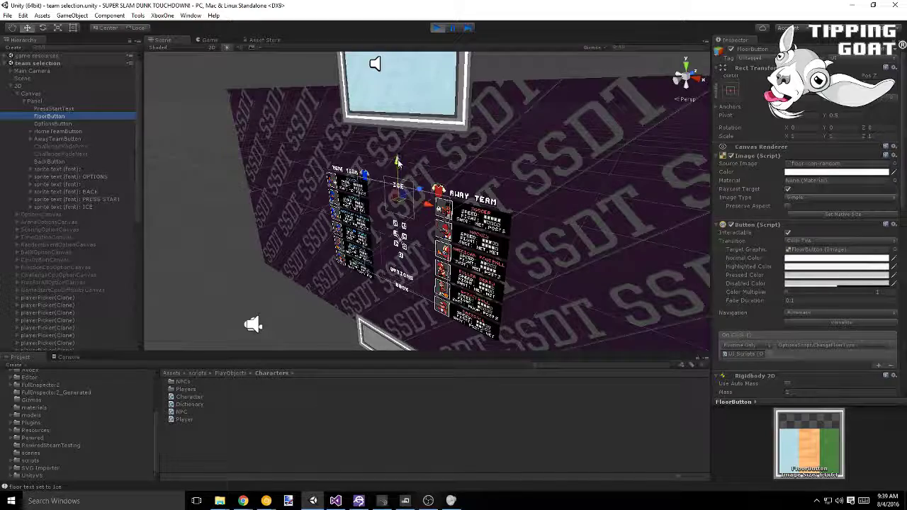
{"action": "left_click_drag", "start_coordinate": [398, 163], "coordinate": [399, 221]}
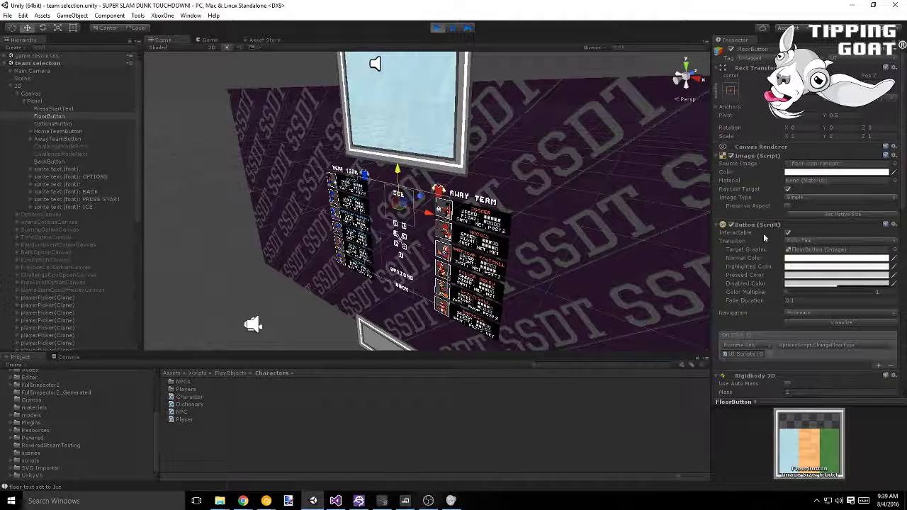
Step: Review FloorButton's Rigidbody 2D, Box Collider 2D and Game Options Button Script components, and check the button in the Game view
{"action": "scroll", "coordinate": [766, 221], "scroll_direction": "down", "scroll_amount": 6}
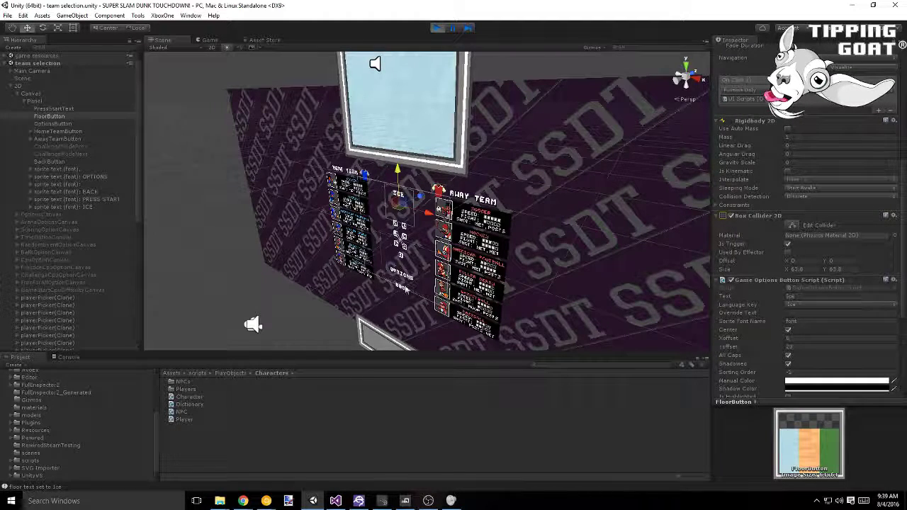
{"action": "left_click", "coordinate": [209, 40]}
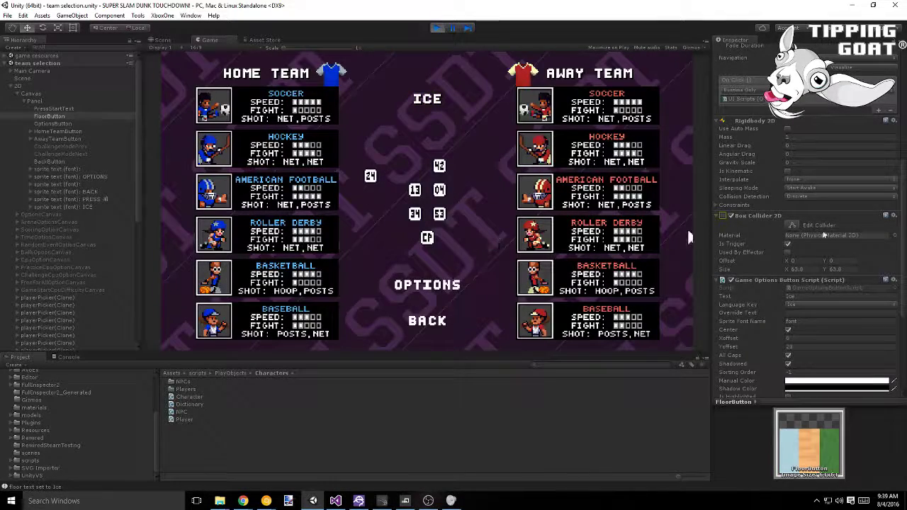
{"action": "scroll", "coordinate": [771, 287], "scroll_direction": "down", "scroll_amount": 5}
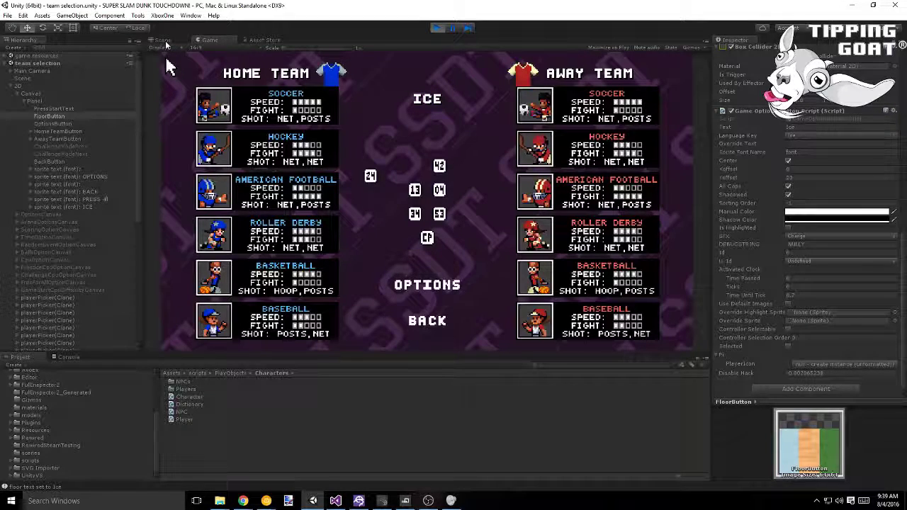
Step: Return the game to the title menu and expand the title scene's 2D Canvas and its Panel to show the menu buttons
{"action": "left_click", "coordinate": [428, 322]}
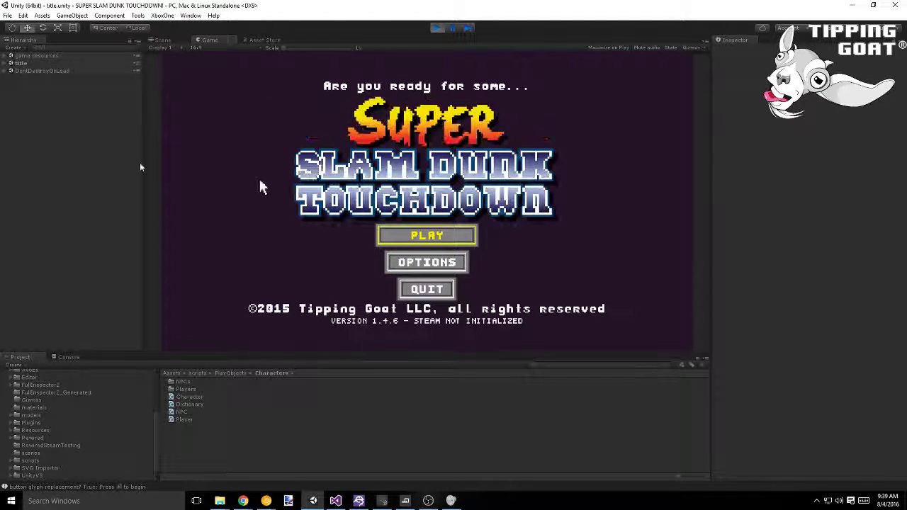
{"action": "left_click", "coordinate": [11, 63]}
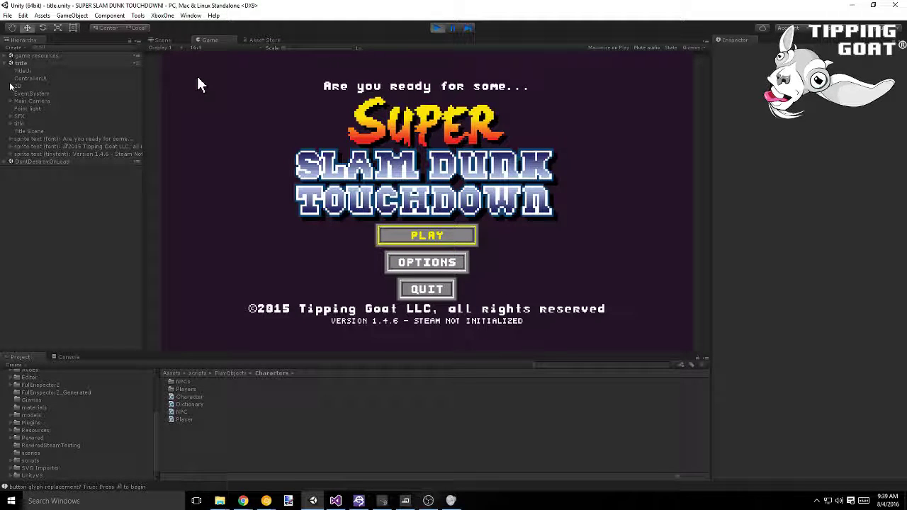
{"action": "left_click", "coordinate": [10, 86]}
{"action": "left_click", "coordinate": [26, 86]}
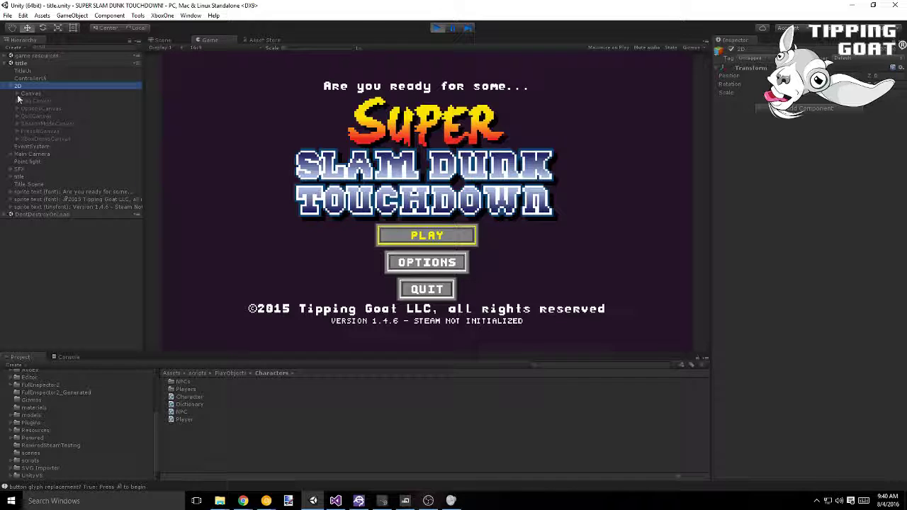
{"action": "left_click", "coordinate": [17, 94]}
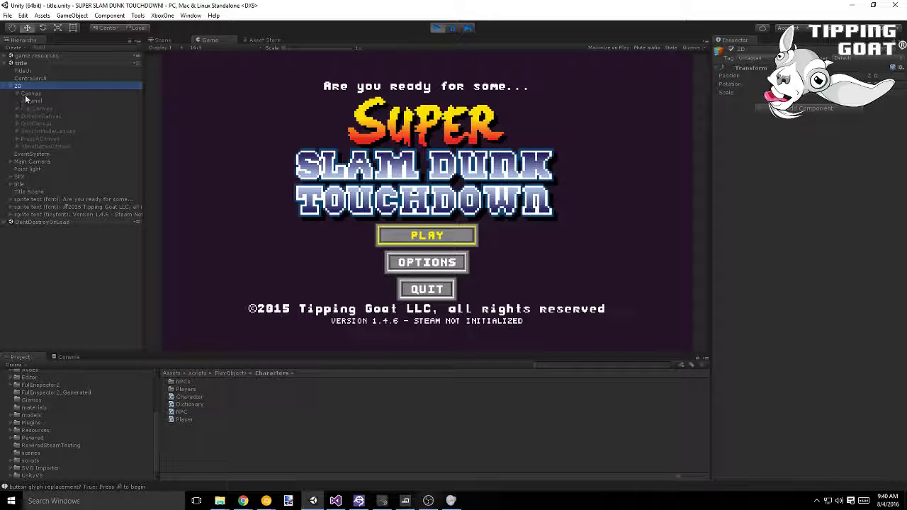
{"action": "left_click", "coordinate": [30, 93]}
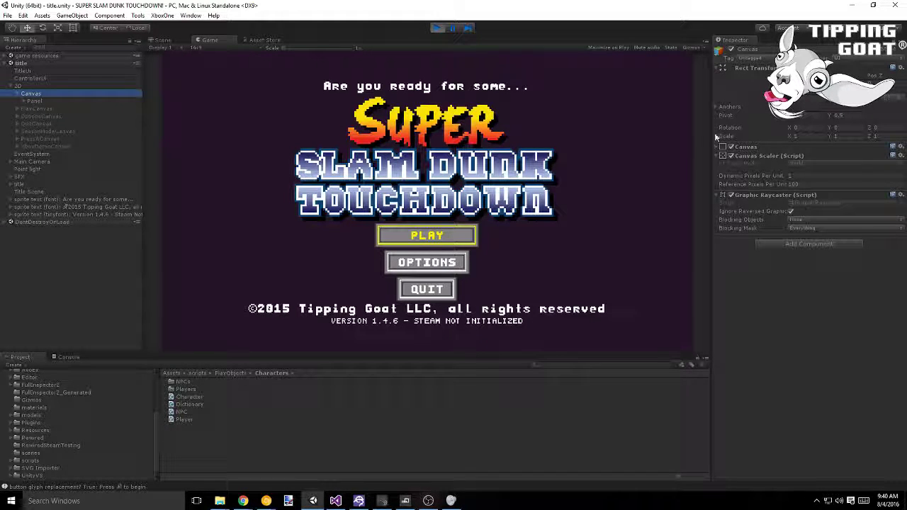
{"action": "left_click", "coordinate": [33, 102]}
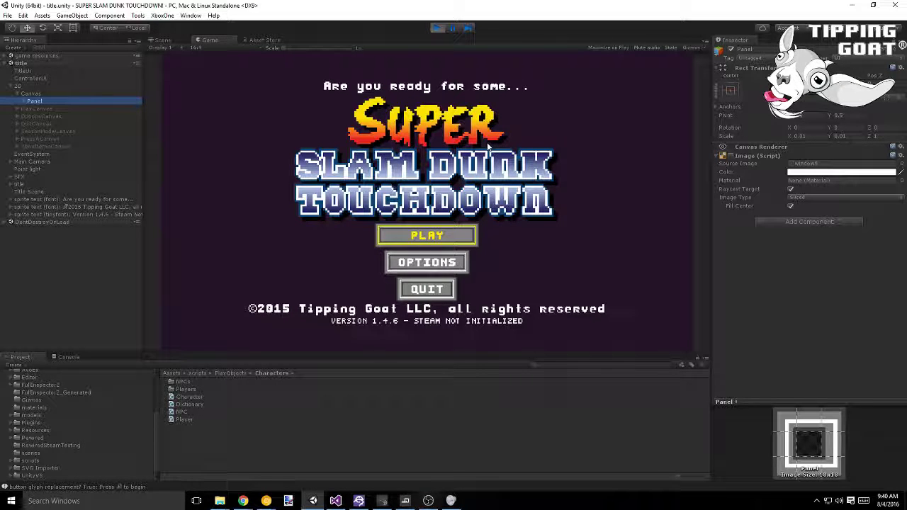
{"action": "left_click", "coordinate": [23, 101]}
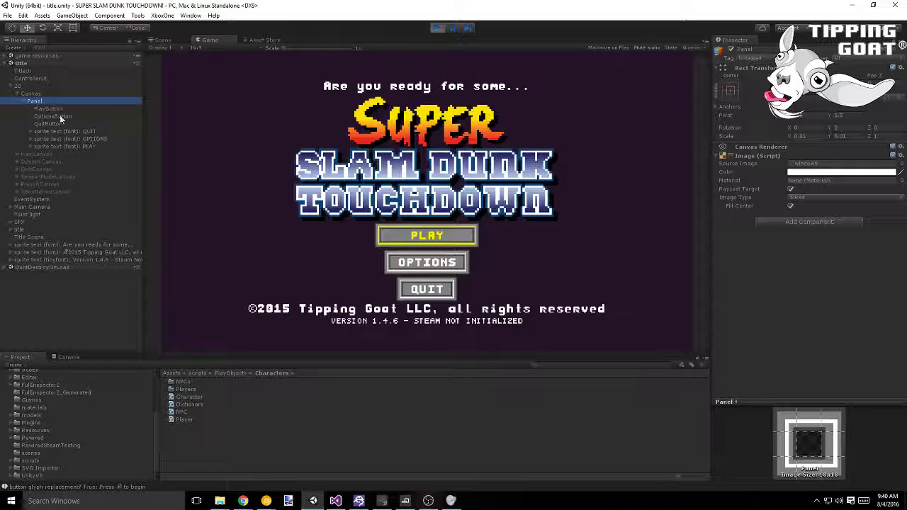
Step: Inspect PlayButton and the character objects of the PLAY sprite text, comparing the title menu in the Scene and Game views
{"action": "left_click", "coordinate": [64, 111]}
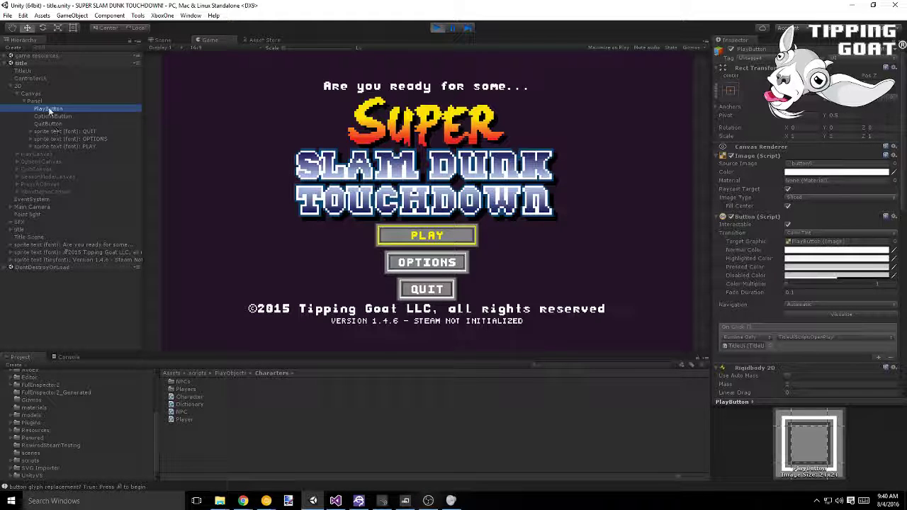
{"action": "left_click", "coordinate": [31, 147]}
{"action": "left_click", "coordinate": [41, 147]}
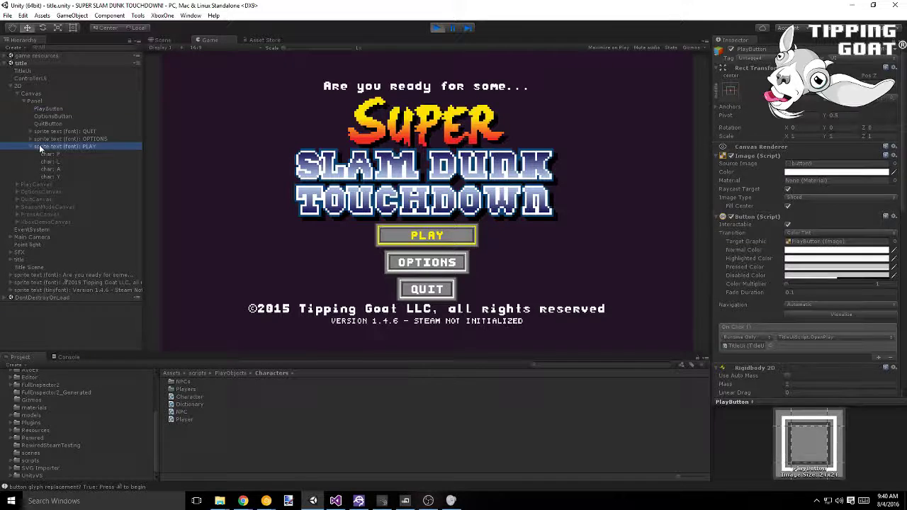
{"action": "left_click", "coordinate": [594, 184]}
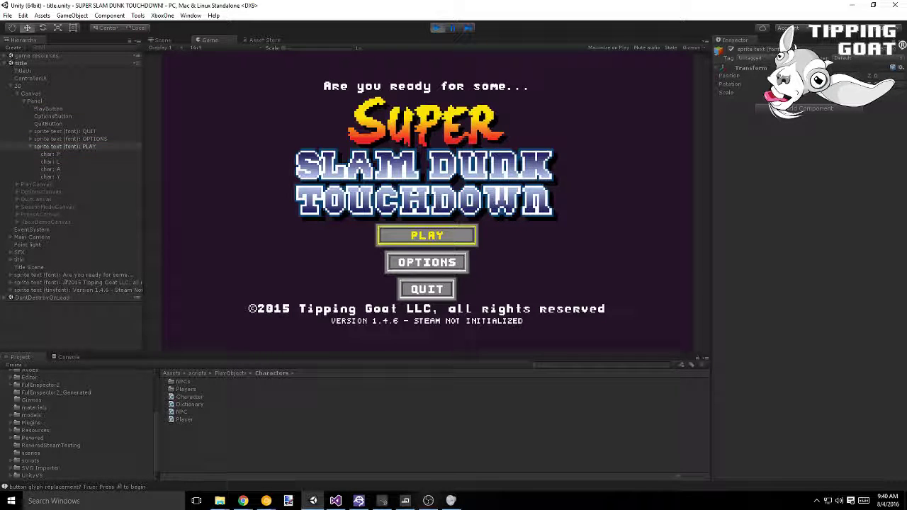
{"action": "left_click", "coordinate": [453, 29]}
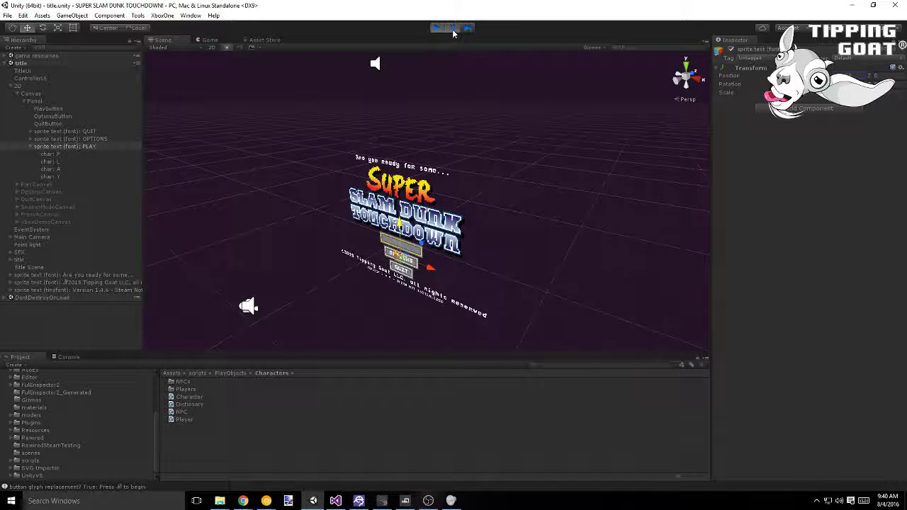
{"action": "key", "text": "ctrl+2"}
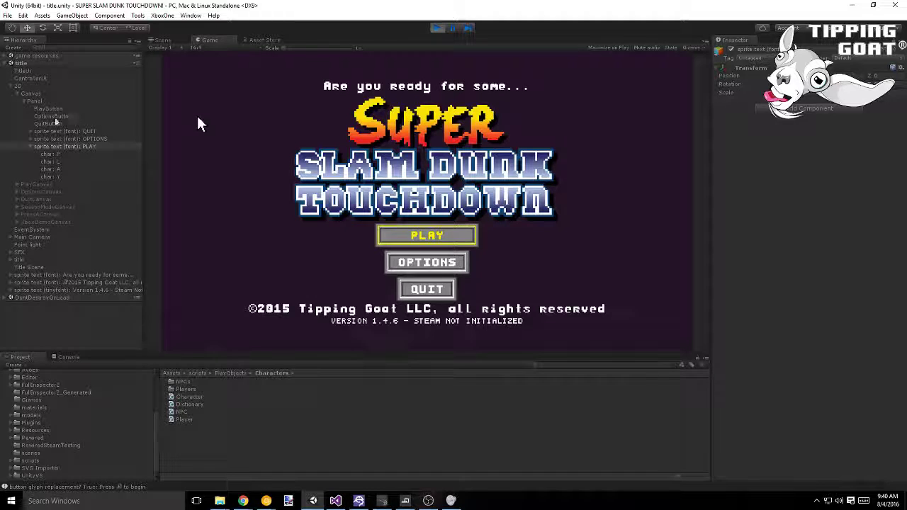
Step: Copy the title scene's Canvas, proceed to the team selection, and paste the Canvas into the team selection scene
{"action": "left_click", "coordinate": [25, 102]}
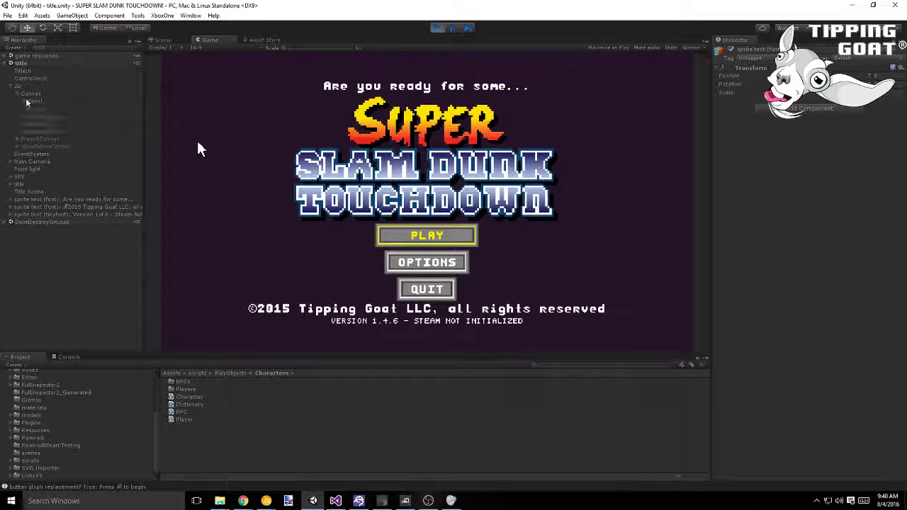
{"action": "left_click", "coordinate": [32, 93]}
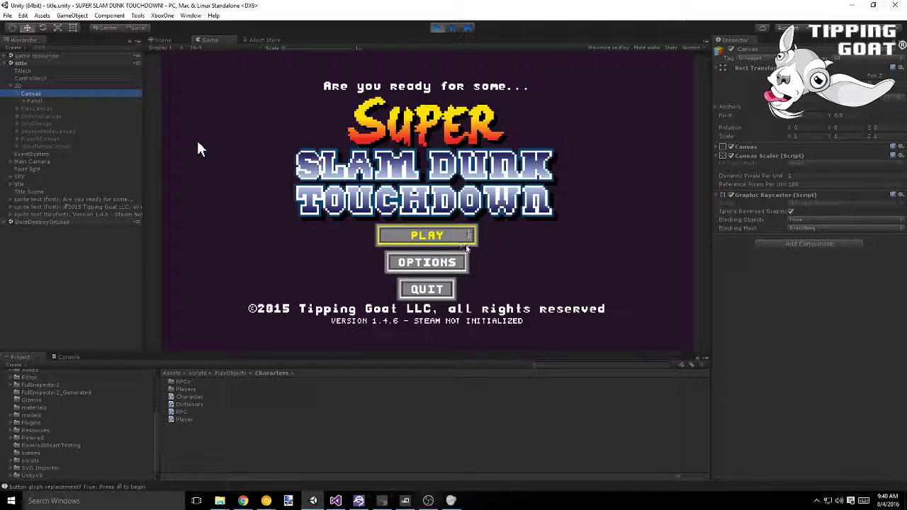
{"action": "left_click", "coordinate": [467, 231]}
{"action": "left_click", "coordinate": [449, 157]}
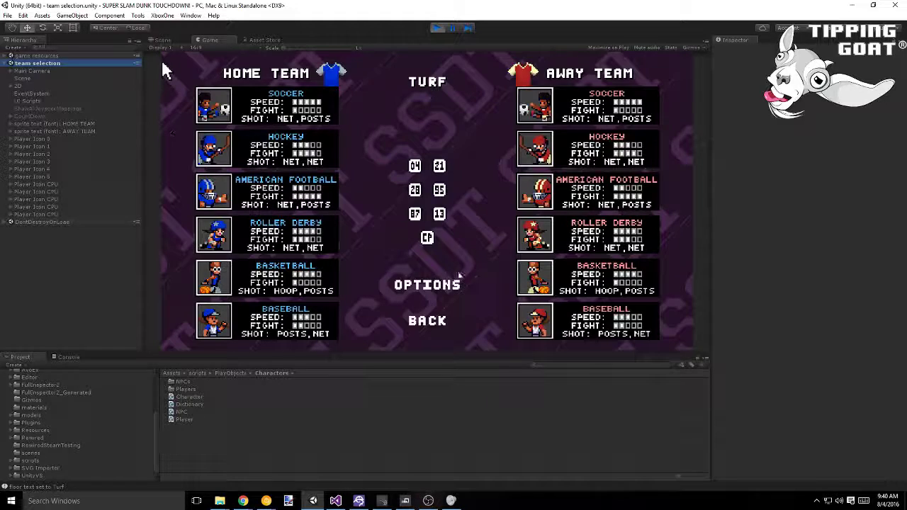
{"action": "key", "text": "ctrl+v"}
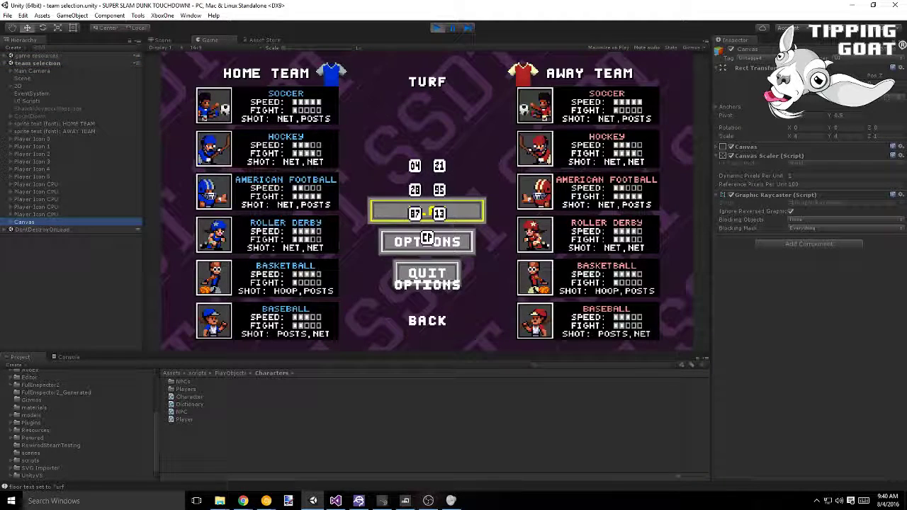
Step: Parent the pasted Canvas under the 2D object and set its X and Y scale to 1
{"action": "mouse_move", "coordinate": [794, 76]}
{"action": "left_mouse_down"}
{"action": "mouse_move", "coordinate": [815, 76]}
{"action": "mouse_move", "coordinate": [802, 75]}
{"action": "left_mouse_up"}
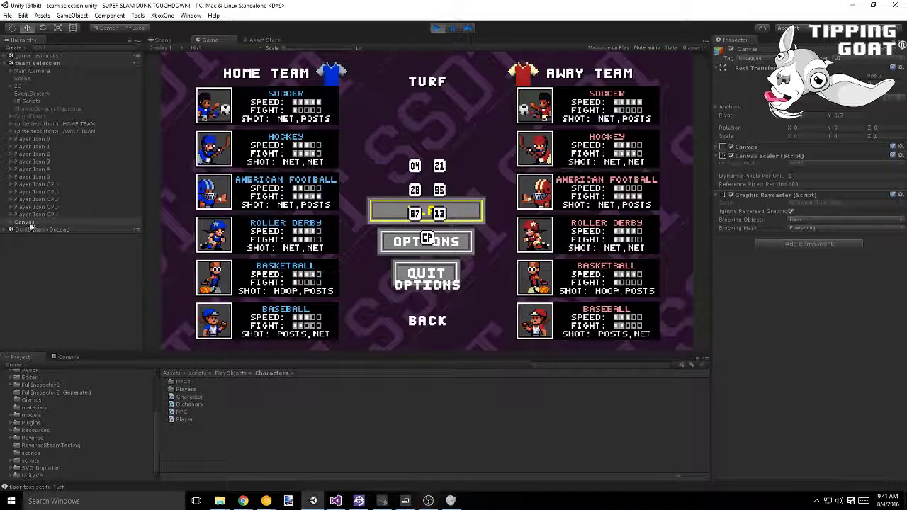
{"action": "left_click_drag", "start_coordinate": [33, 224], "coordinate": [26, 93]}
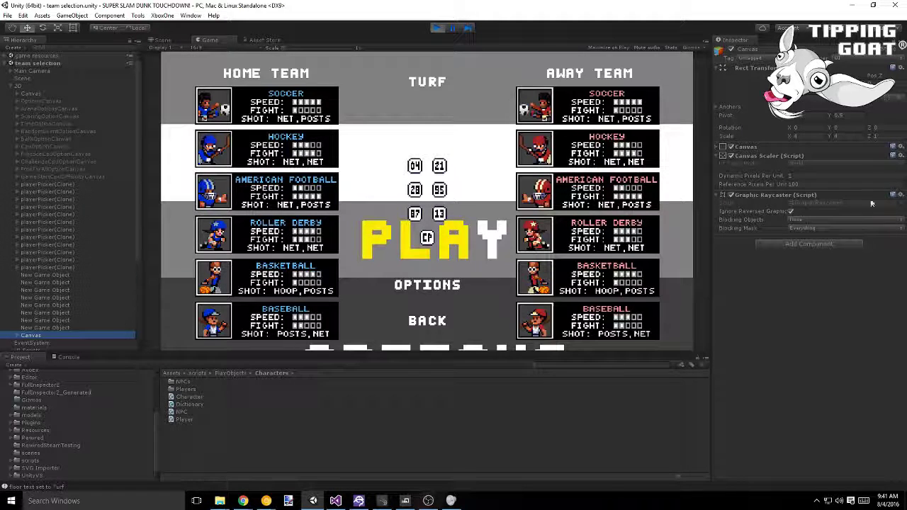
{"action": "left_click", "coordinate": [809, 136]}
{"action": "type", "text": "1"}
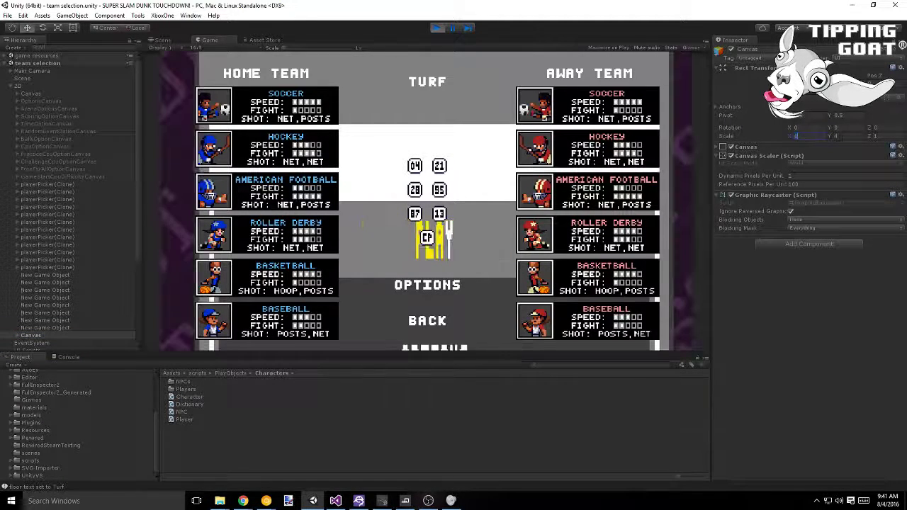
{"action": "left_click", "coordinate": [840, 137]}
{"action": "type", "text": "1"}
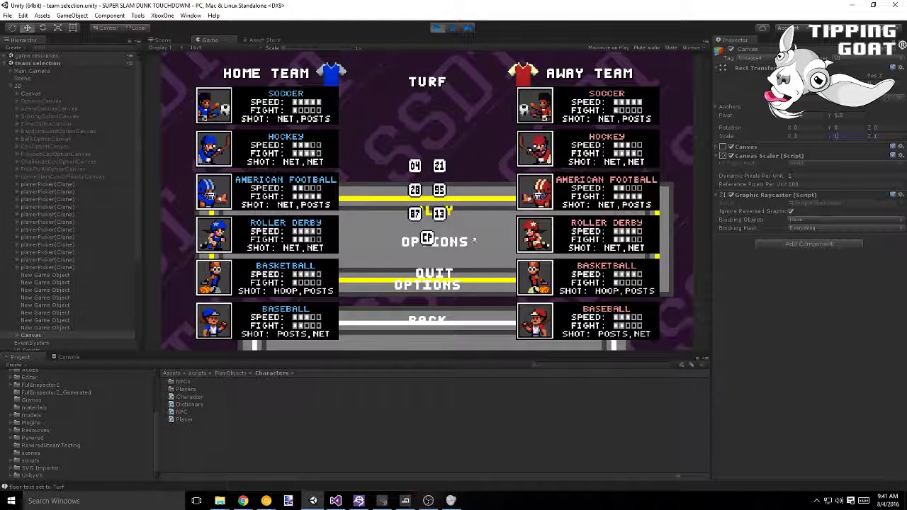
Step: Check the rescaled Canvas in the Scene and Game views, and delete this copy from the 2D object
{"action": "left_click", "coordinate": [167, 41]}
{"action": "scroll", "coordinate": [388, 303], "scroll_direction": "down", "scroll_amount": 1}
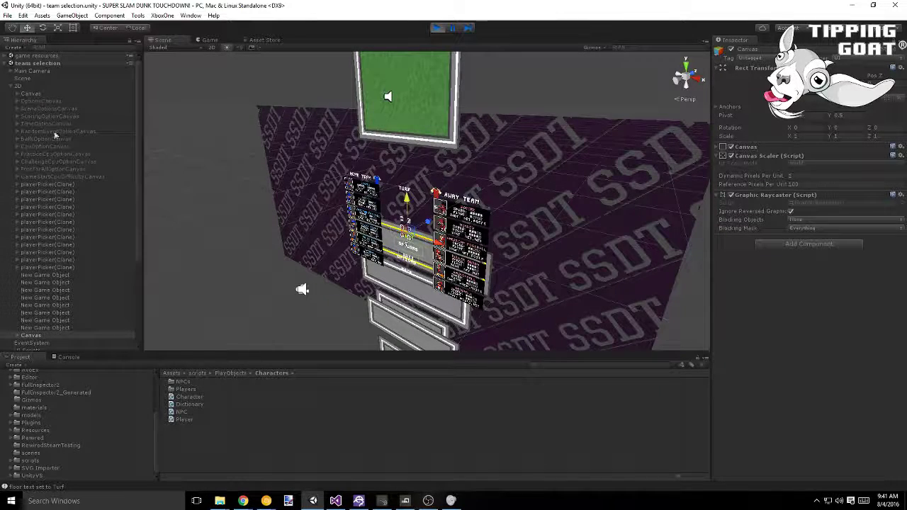
{"action": "left_click", "coordinate": [209, 40]}
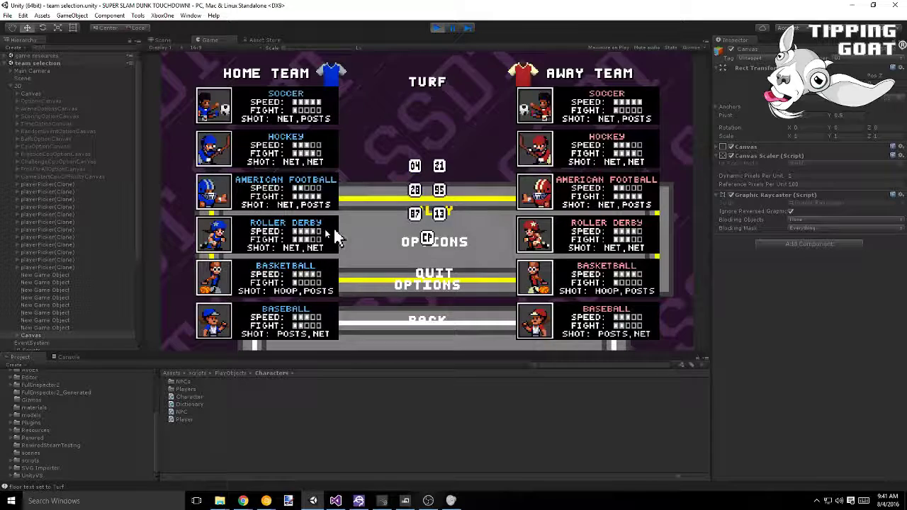
{"action": "left_click", "coordinate": [31, 95]}
{"action": "left_click", "coordinate": [28, 336]}
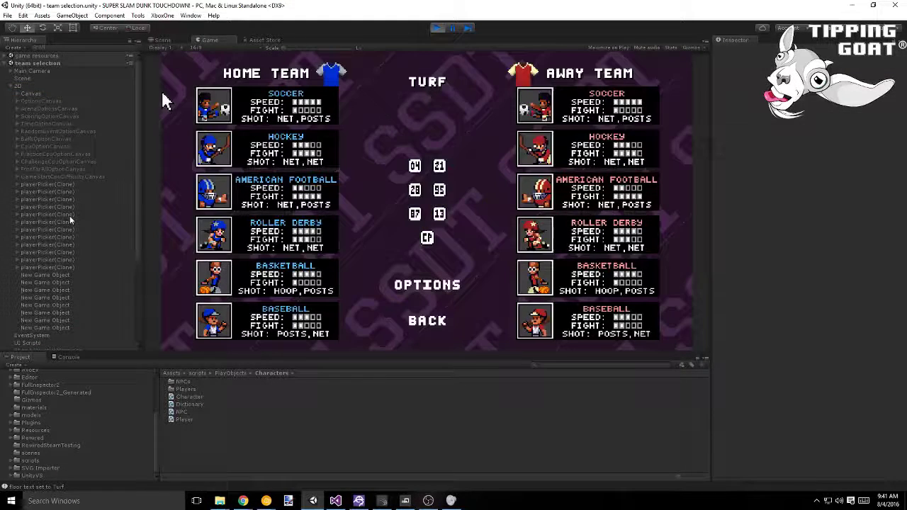
Step: Paste the title Canvas into the team selection scene again and move the 2D object's own Canvas out to the scene root
{"action": "scroll", "coordinate": [75, 262], "scroll_direction": "down", "scroll_amount": 5}
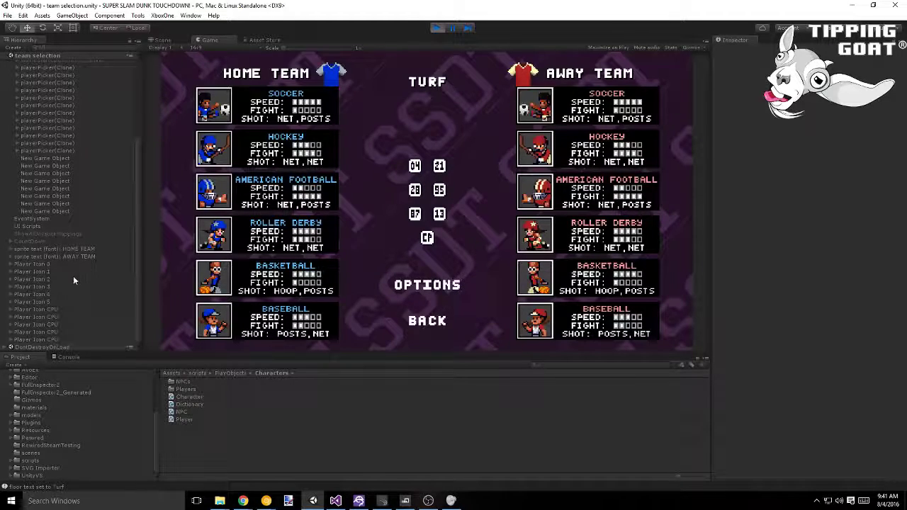
{"action": "key", "text": "ctrl+v"}
{"action": "scroll", "coordinate": [64, 212], "scroll_direction": "up", "scroll_amount": 5}
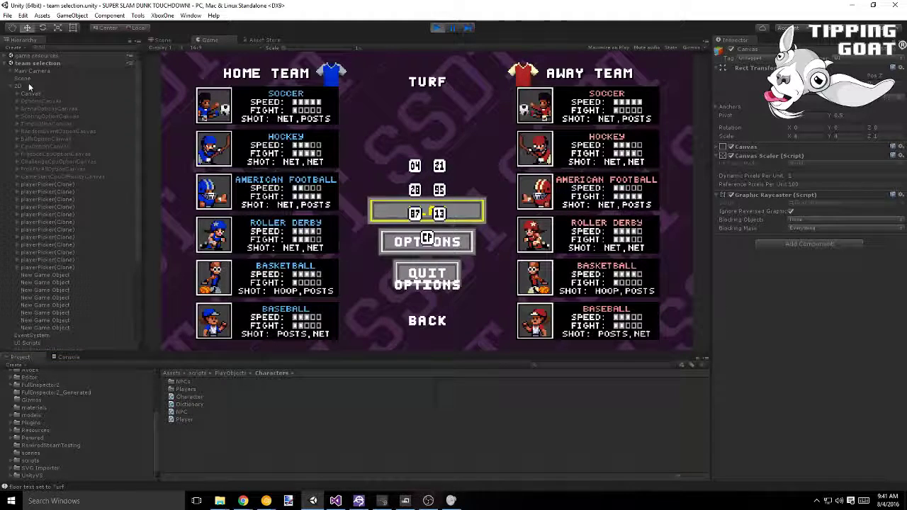
{"action": "left_click", "coordinate": [31, 95]}
{"action": "left_click_drag", "start_coordinate": [32, 94], "coordinate": [58, 223]}
{"action": "left_click", "coordinate": [10, 95]}
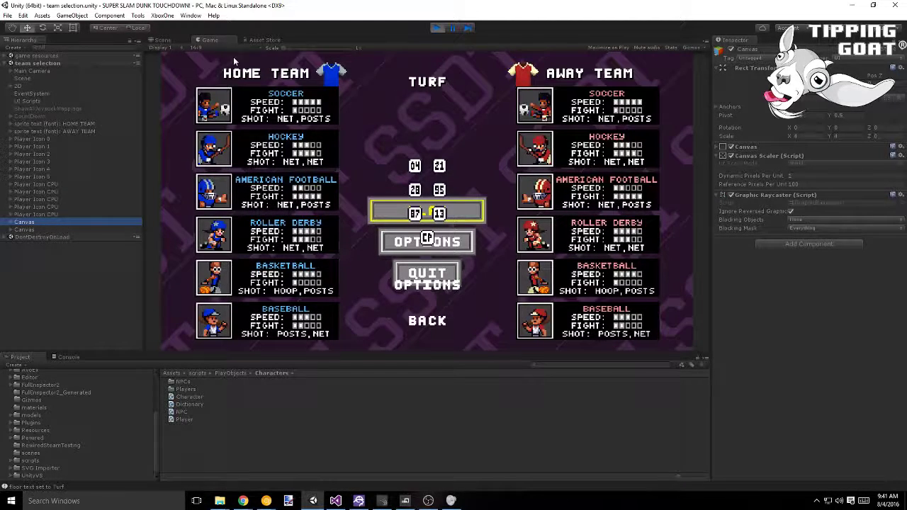
Step: Compare the two root-level Canvases and set the Z scale of the one taken out of 2D to 1
{"action": "left_click", "coordinate": [172, 40]}
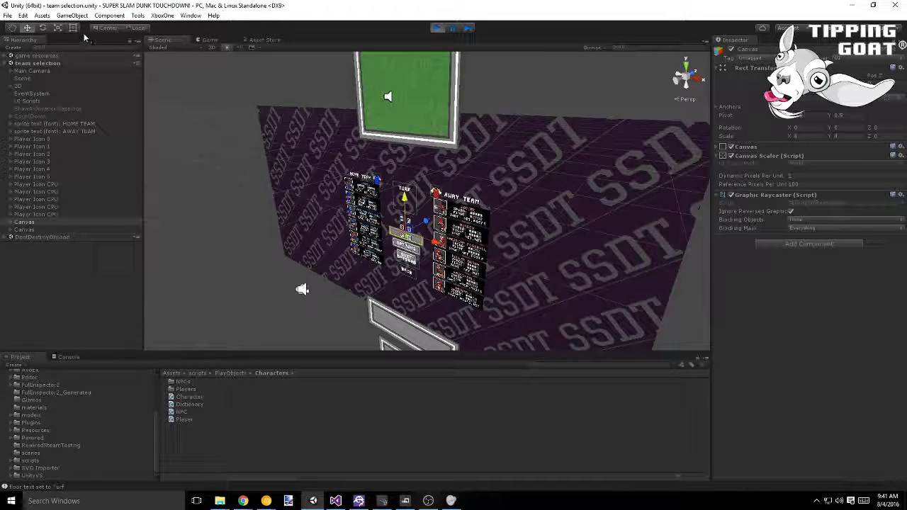
{"action": "left_click", "coordinate": [201, 39]}
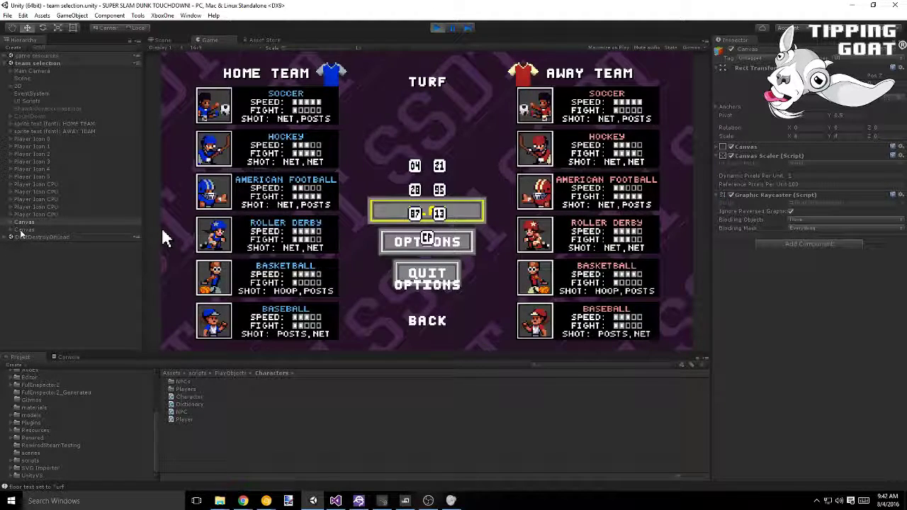
{"action": "left_click", "coordinate": [45, 230]}
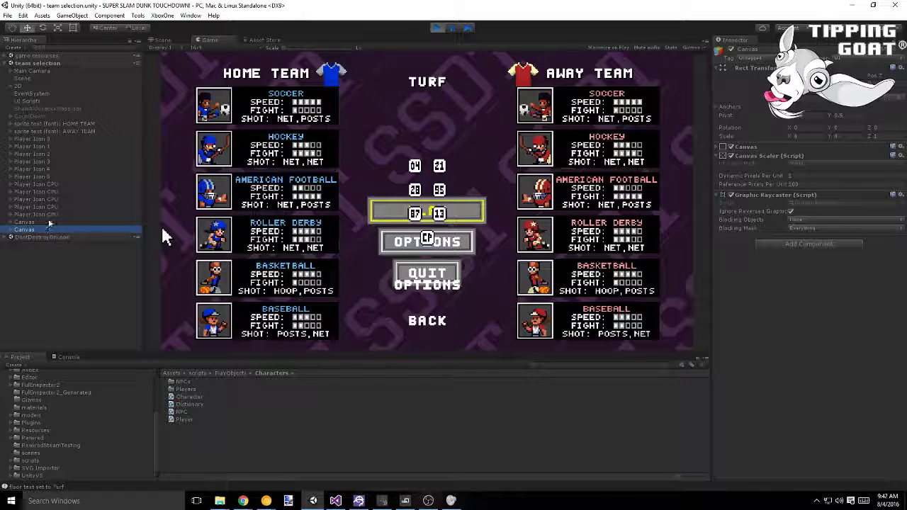
{"action": "left_click", "coordinate": [48, 222]}
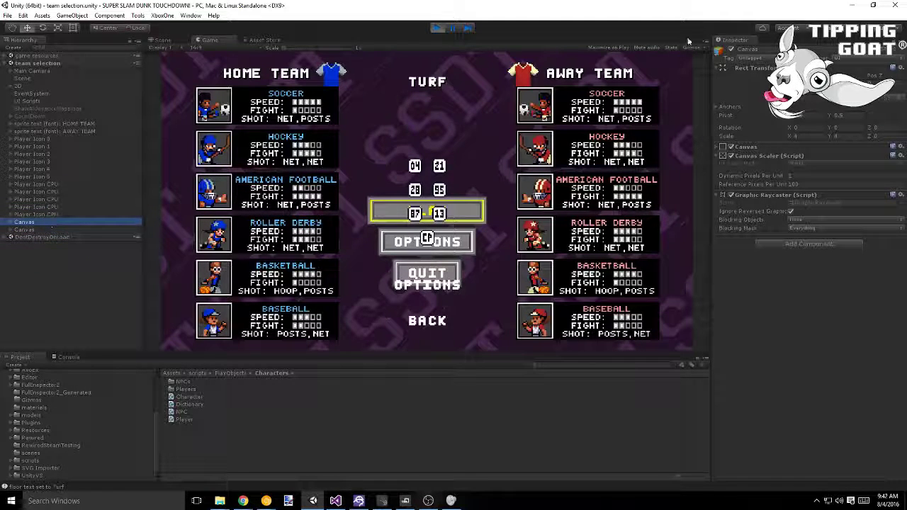
{"action": "left_click", "coordinate": [874, 136]}
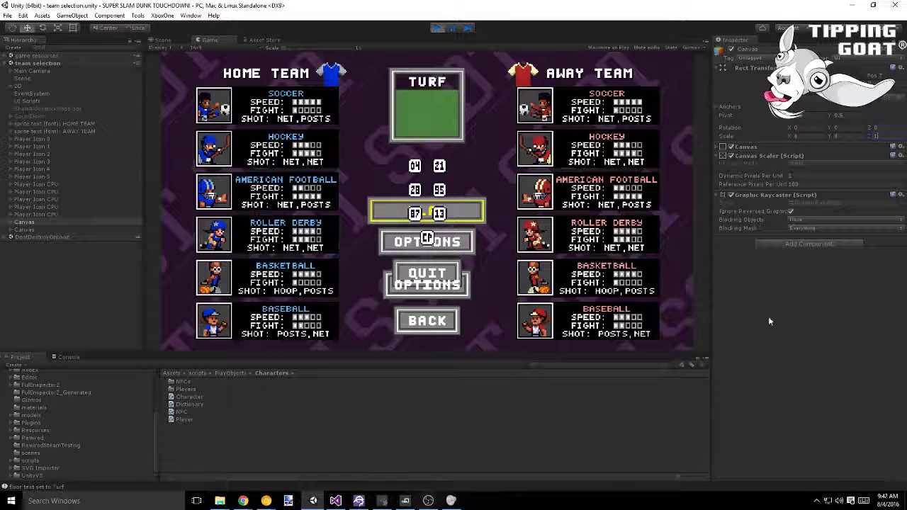
Step: Deactivate and remove the pasted title Canvas, and put the original Canvas back under the 2D object
{"action": "left_click", "coordinate": [38, 231]}
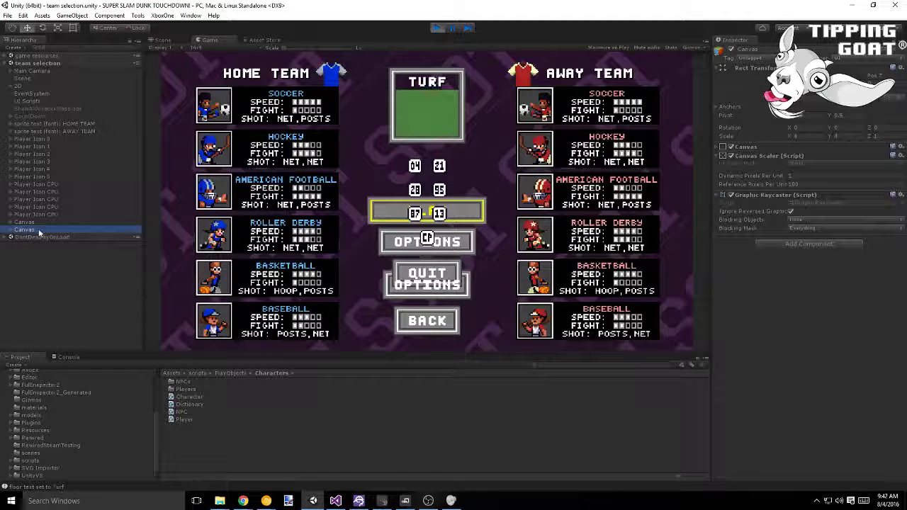
{"action": "left_click", "coordinate": [731, 50]}
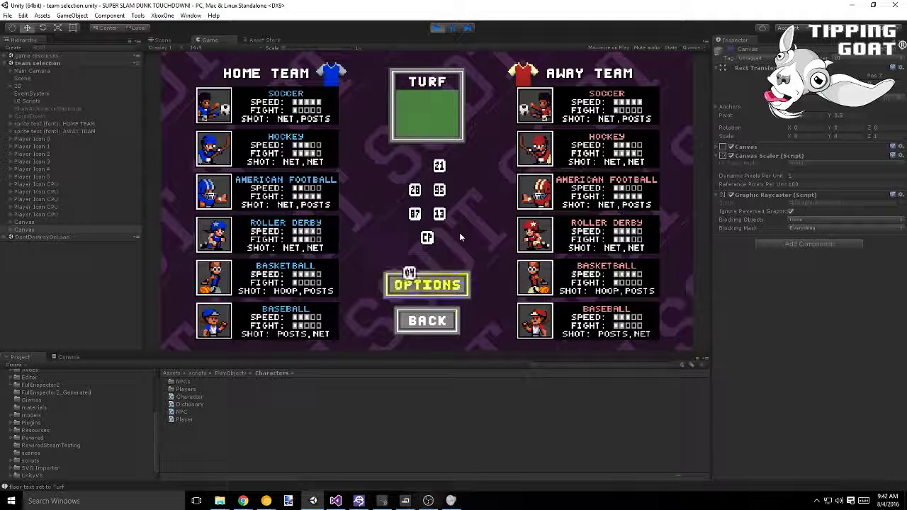
{"action": "left_click", "coordinate": [17, 85]}
{"action": "left_click", "coordinate": [11, 86]}
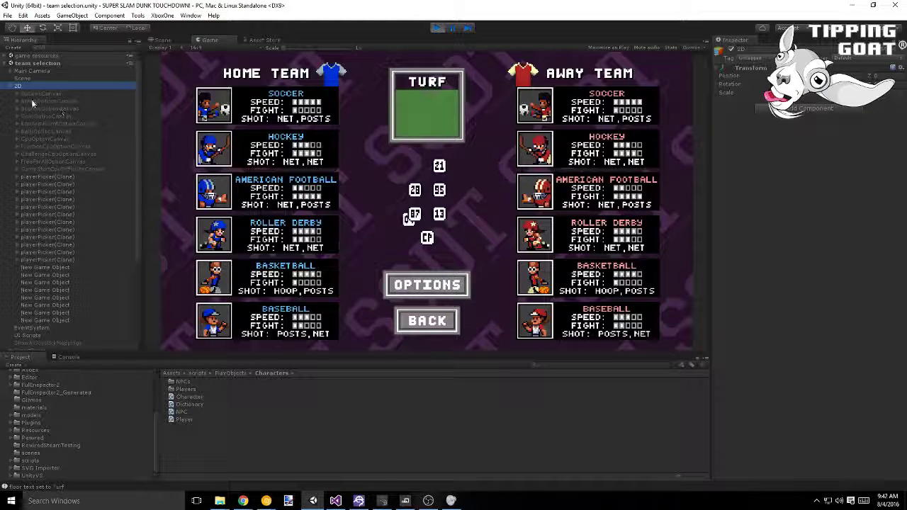
{"action": "scroll", "coordinate": [63, 297], "scroll_direction": "down", "scroll_amount": 5}
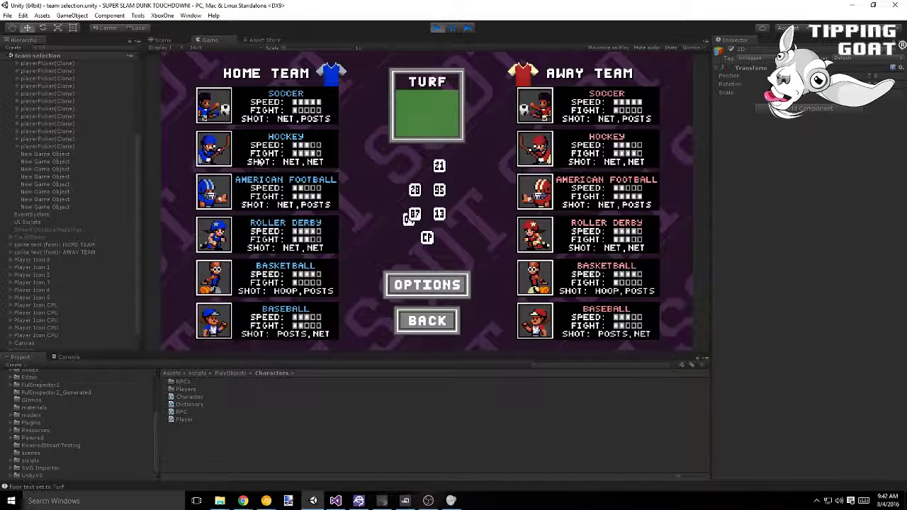
{"action": "left_click", "coordinate": [464, 295]}
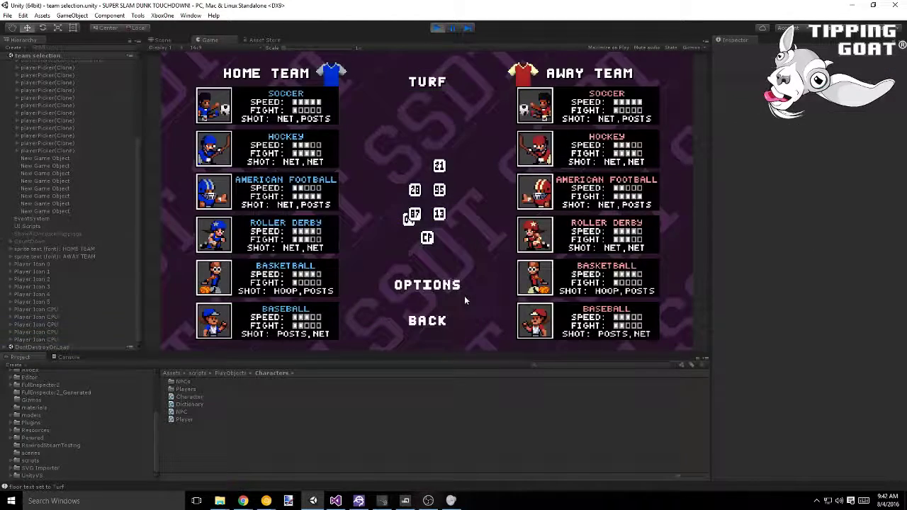
{"action": "scroll", "coordinate": [88, 192], "scroll_direction": "up", "scroll_amount": 5}
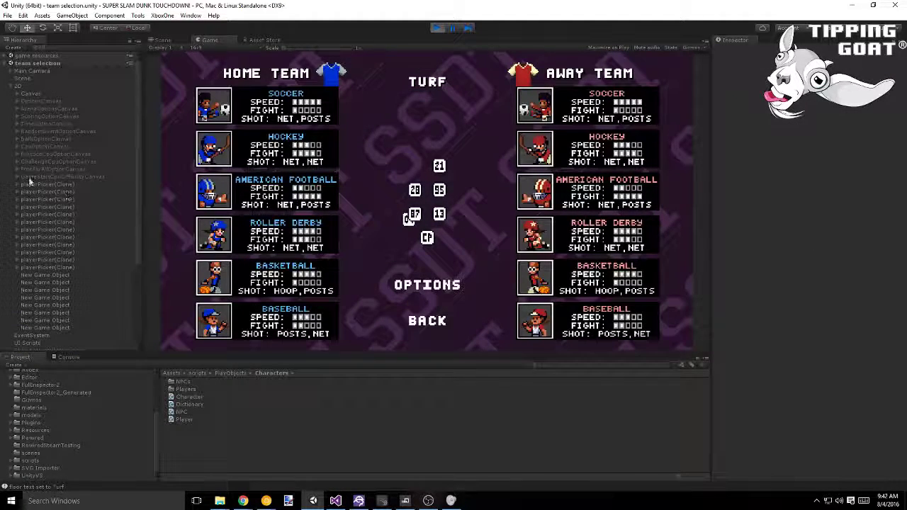
Step: Check the scale of the Canvas inside 2D and change the Z scale of the 2D parent object
{"action": "left_click", "coordinate": [31, 94]}
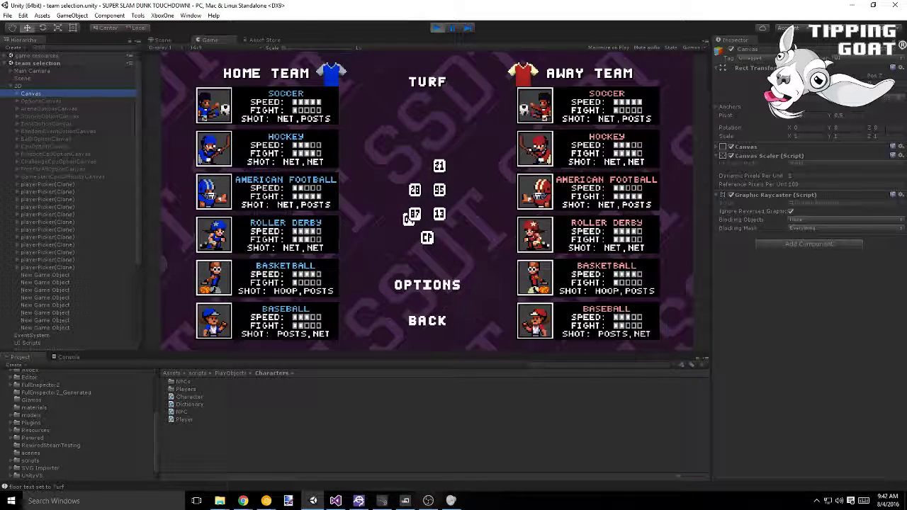
{"action": "left_click", "coordinate": [19, 86]}
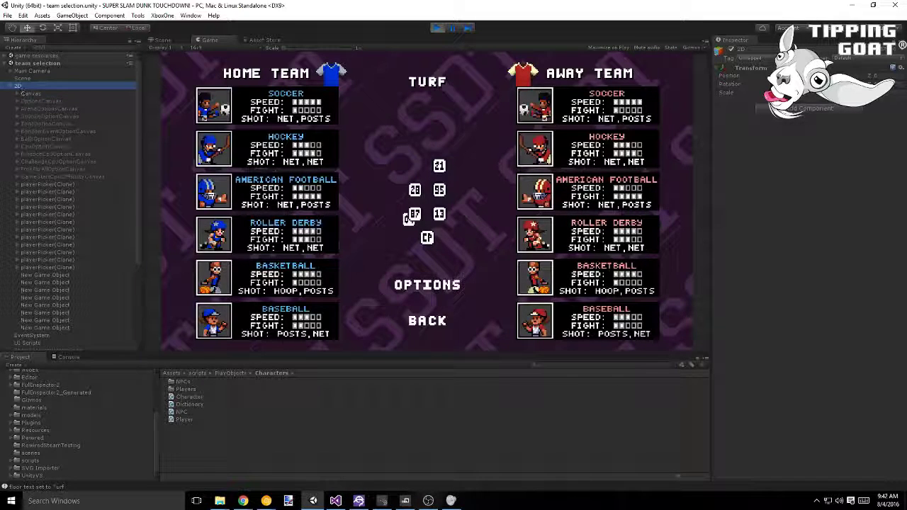
{"action": "left_click", "coordinate": [888, 100]}
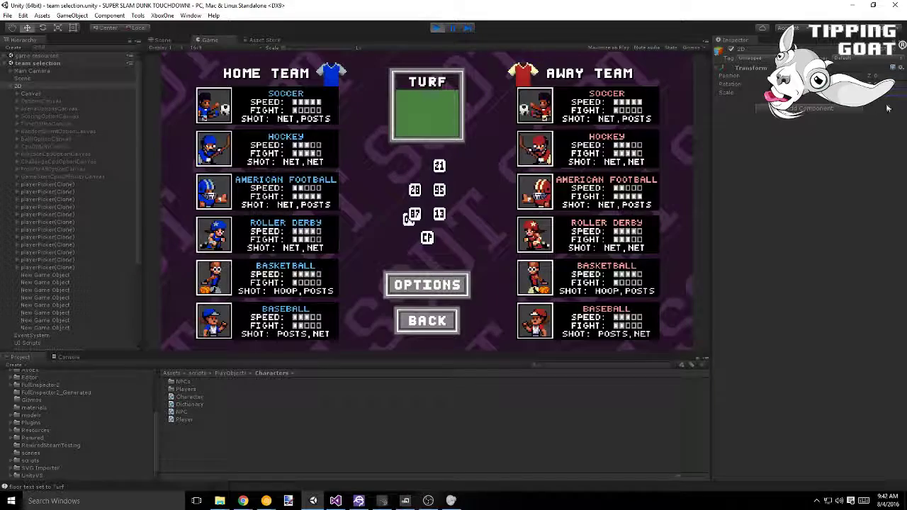
Step: Try moving the 2D object along its Z axis in the Scene view, and undo the move
{"action": "left_click", "coordinate": [171, 38]}
{"action": "left_click_drag", "start_coordinate": [328, 184], "coordinate": [380, 144], "text": "alt"}
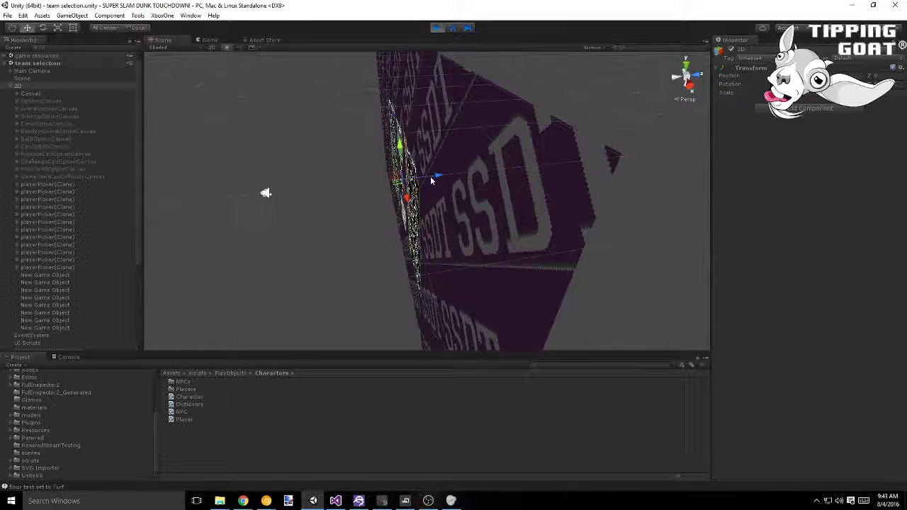
{"action": "left_click_drag", "start_coordinate": [439, 176], "coordinate": [528, 170]}
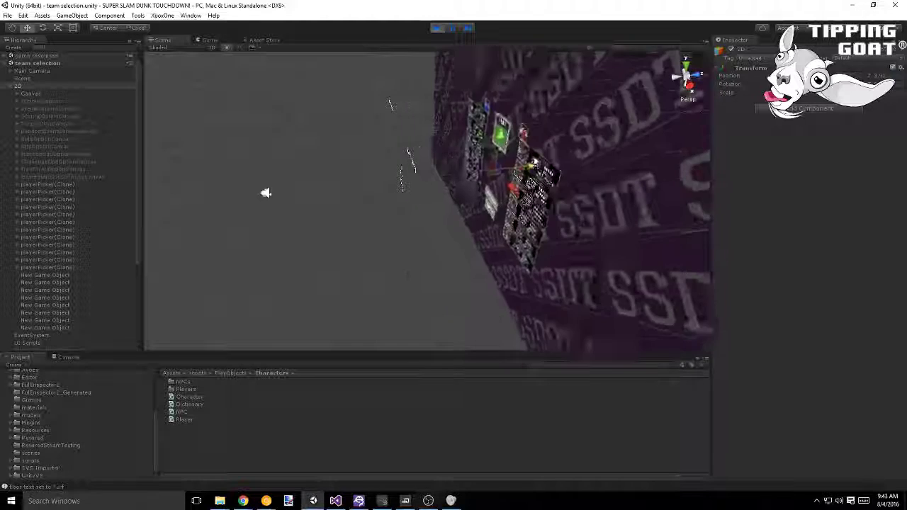
{"action": "key", "text": "ctrl+z"}
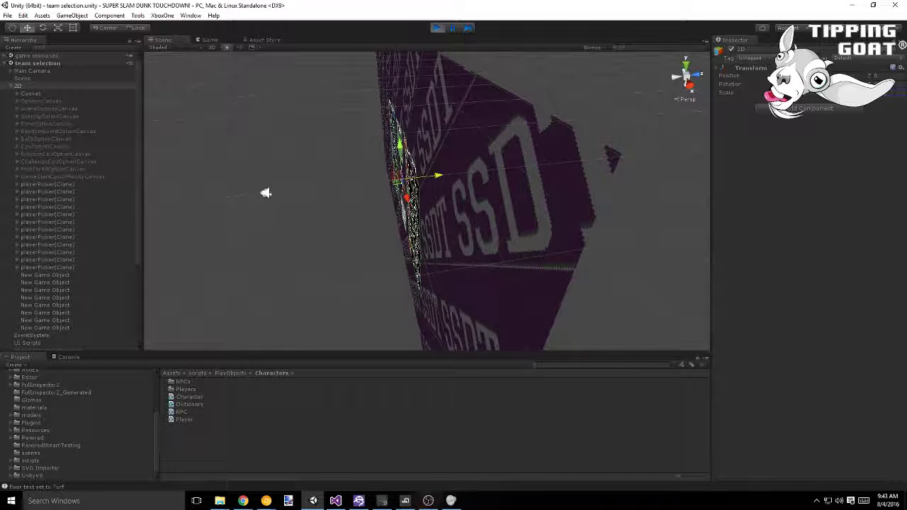
Step: Examine the team selection layout from several angles in the Scene view and compare it with the Game view
{"action": "mouse_move", "coordinate": [640, 148]}
{"action": "left_mouse_down", "text": "alt"}
{"action": "mouse_move", "coordinate": [531, 185]}
{"action": "mouse_move", "coordinate": [505, 163]}
{"action": "mouse_move", "coordinate": [642, 142]}
{"action": "left_mouse_up", "text": "alt"}
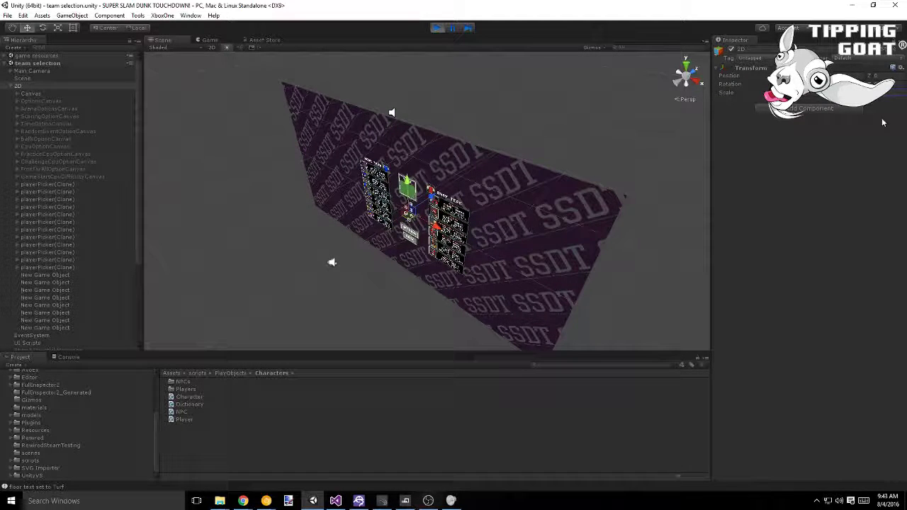
{"action": "left_click_drag", "start_coordinate": [473, 189], "coordinate": [499, 182], "text": "alt"}
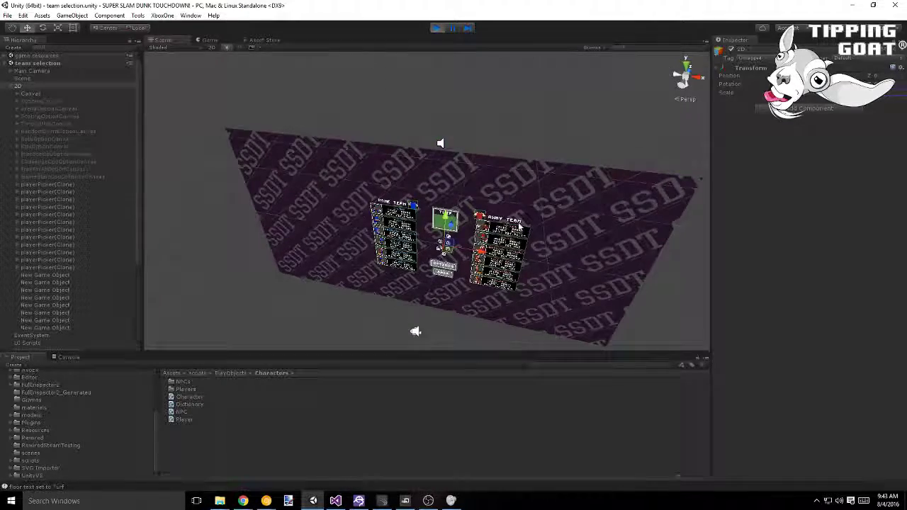
{"action": "scroll", "coordinate": [459, 247], "scroll_direction": "up", "scroll_amount": 3}
{"action": "right_click_drag", "start_coordinate": [454, 168], "coordinate": [478, 151]}
{"action": "key", "text": "w"}
{"action": "key", "text": "s"}
{"action": "scroll", "coordinate": [477, 150], "scroll_direction": "down", "scroll_amount": 3}
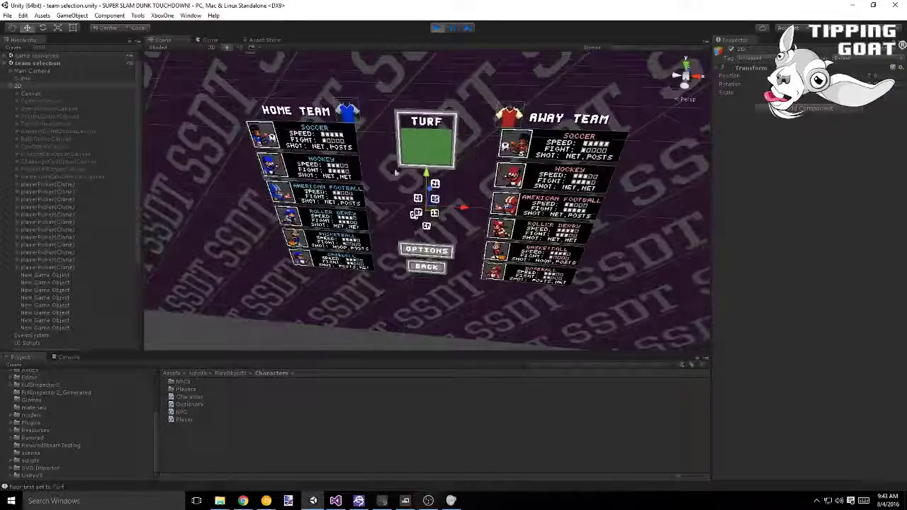
{"action": "left_click", "coordinate": [209, 40]}
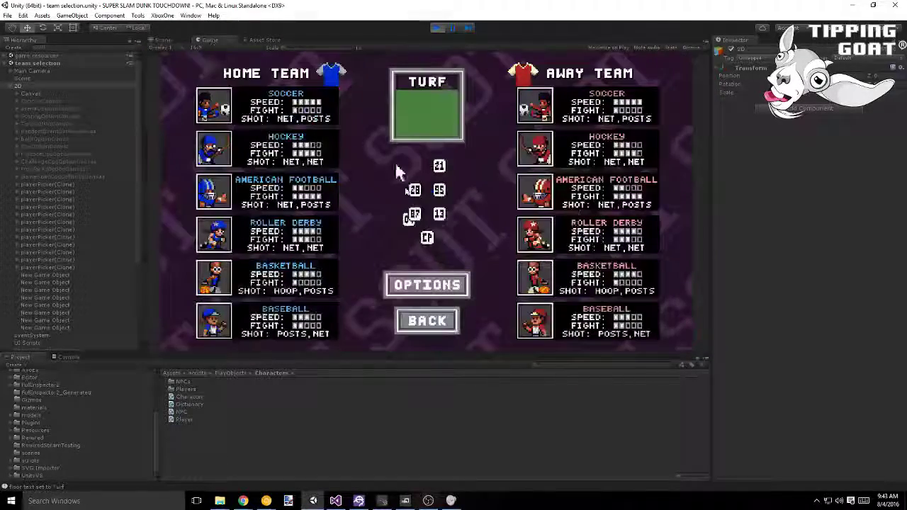
Step: Go back to the game's title menu and proceed through Options to the controller configuration screen
{"action": "left_click", "coordinate": [440, 322]}
{"action": "left_click", "coordinate": [470, 303]}
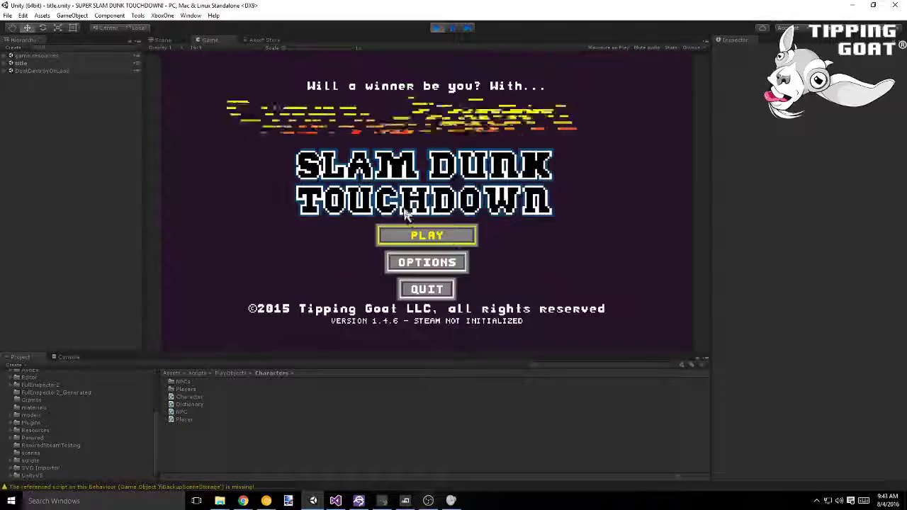
{"action": "left_click", "coordinate": [463, 266]}
{"action": "left_click", "coordinate": [451, 301]}
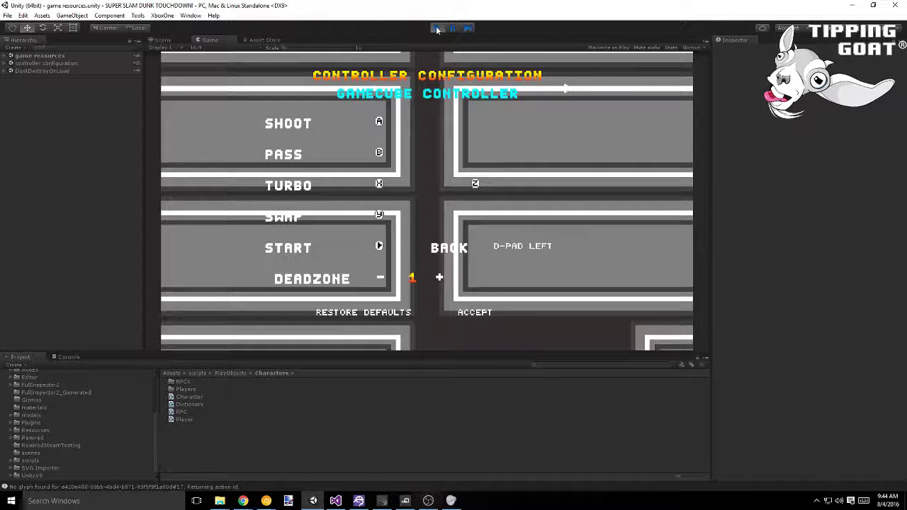
Step: Stop play mode from the controller configuration screen to return to the Startup scene
{"action": "left_click", "coordinate": [458, 317]}
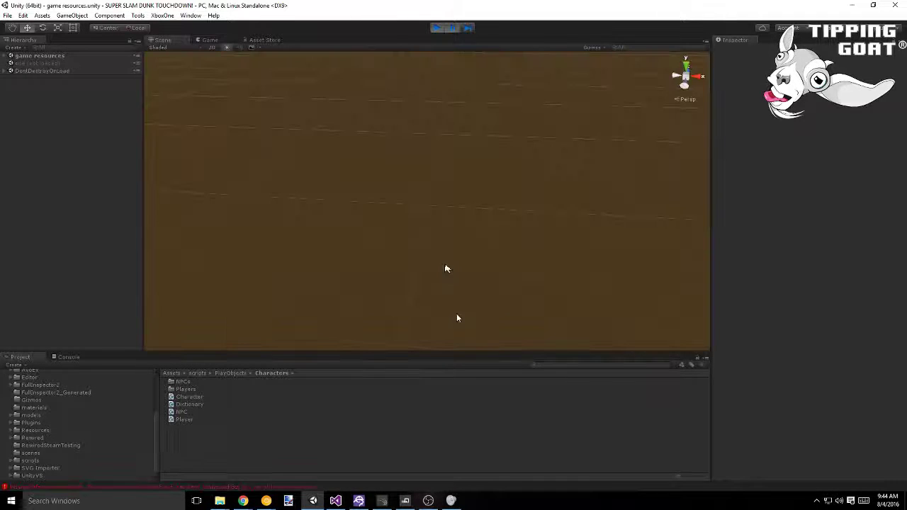
{"action": "left_click", "coordinate": [436, 28]}
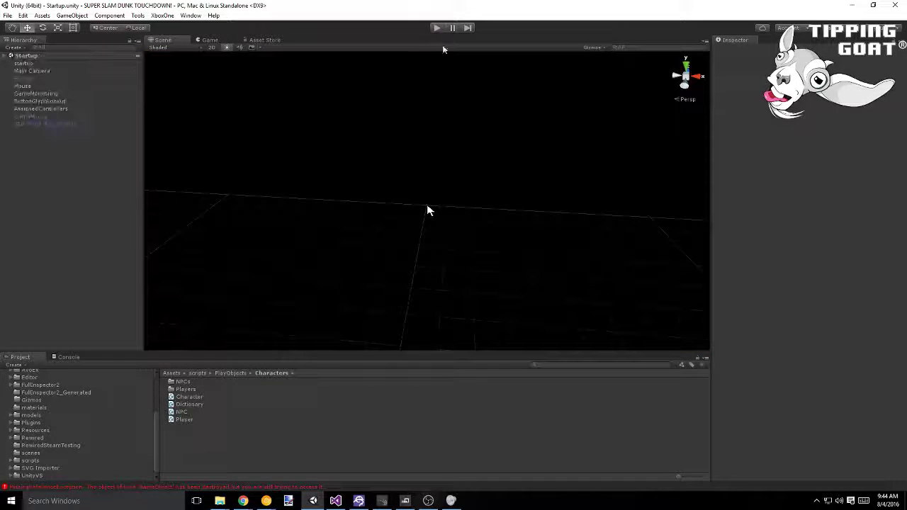